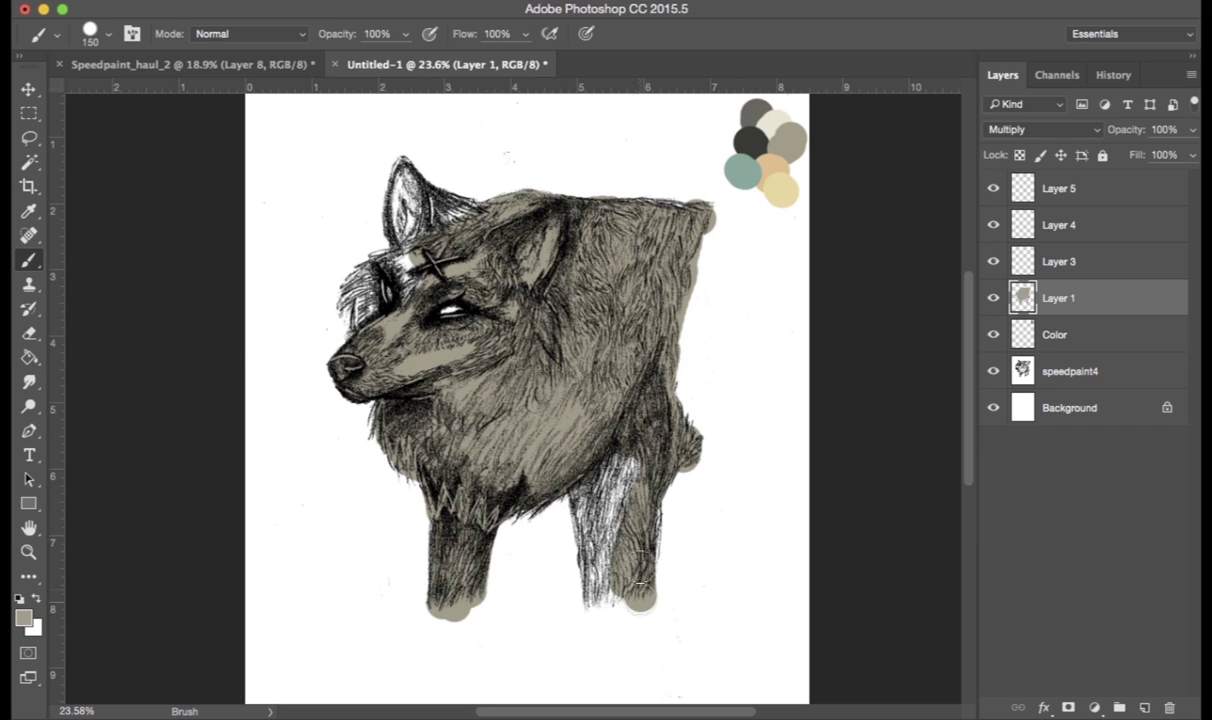
- Erase the taupe base colour that spills past the wolf's feet, legs and back edge on Layer 1
key(e)
drag(665, 619, 560, 600)
drag(460, 610, 423, 627)
key(b)
key(e)
mouse_move(705, 210)
mouse_down()
mouse_move(687, 319)
mouse_move(695, 476)
mouse_up()
- Fill the remaining uncoloured areas of the wolf's face, ear and back edge with the taupe base colour
key(b)
mouse_move(352, 302)
mouse_down()
mouse_move(398, 262)
mouse_move(412, 200)
mouse_move(436, 222)
mouse_up()
key([)
key([)
key([)
key([)
key([)
key([)
key([)
key([)
drag(642, 205, 678, 205)
click(993, 302)
click(993, 302)
- Lock Layer 1's transparent pixels, sample the dark grey palette colour and choose a soft round brush
click(1020, 156)
key(i)
click(765, 134)
key(b)
click(108, 34)
click(49, 215)
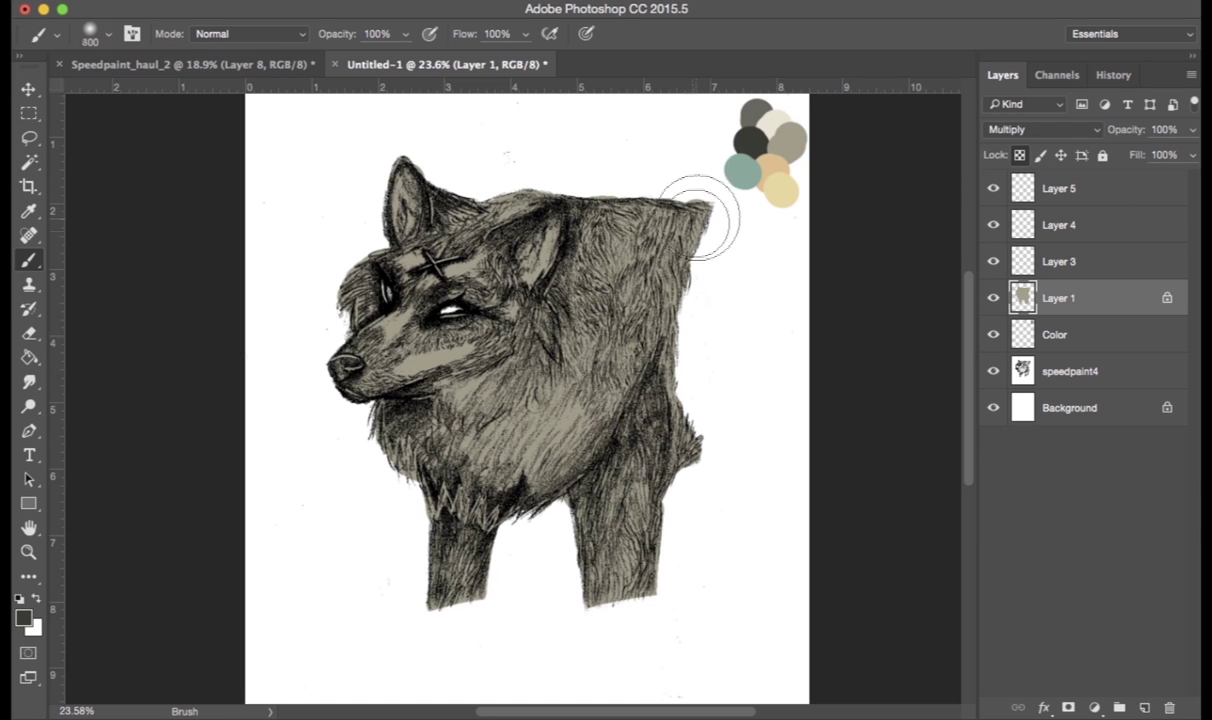
- Shade the wolf's back edge and rear leg dark grey with a large soft brush of 800 px
key(])
key(])
key(])
key(])
key(])
key(])
key(])
drag(708, 250, 633, 595)
- Darken the ear, neck and face edges of the wolf with a smaller soft brush
key([)
key([)
key([)
key([)
key([)
key([)
mouse_move(370, 420)
mouse_down()
mouse_move(425, 370)
mouse_move(420, 390)
mouse_move(542, 159)
mouse_up()
mouse_move(325, 265)
mouse_down()
mouse_move(340, 296)
mouse_move(418, 365)
mouse_move(405, 385)
mouse_move(460, 318)
mouse_move(368, 298)
mouse_move(340, 352)
mouse_move(372, 462)
mouse_up()
- Sample the cream palette colour and paint soft highlights on the body, chest, muzzle, forehead and ear with a 250 px brush
alt+click(774, 124)
mouse_move(608, 225)
mouse_down()
mouse_move(570, 371)
mouse_move(460, 395)
mouse_up()
drag(560, 410, 500, 435)
drag(465, 350, 385, 325)
mouse_move(410, 255)
mouse_down()
mouse_move(510, 225)
mouse_move(403, 175)
mouse_up()
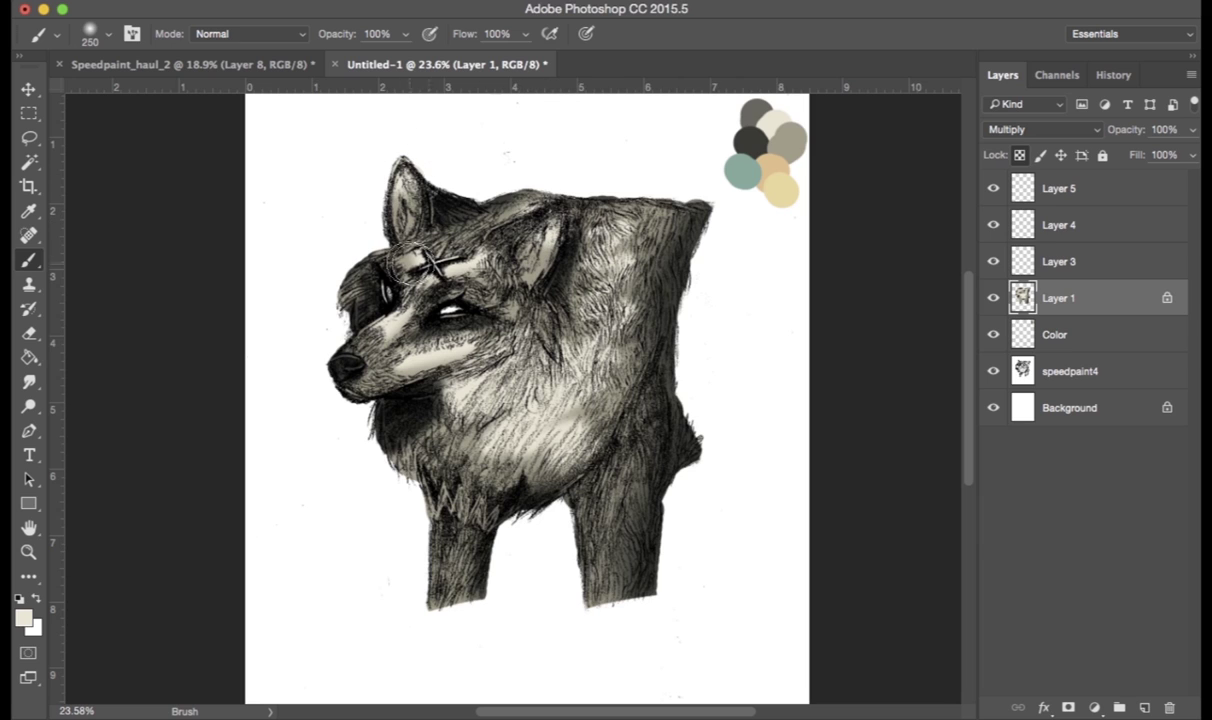
drag(618, 482, 580, 575)
key(super+z)
drag(482, 503, 428, 476)
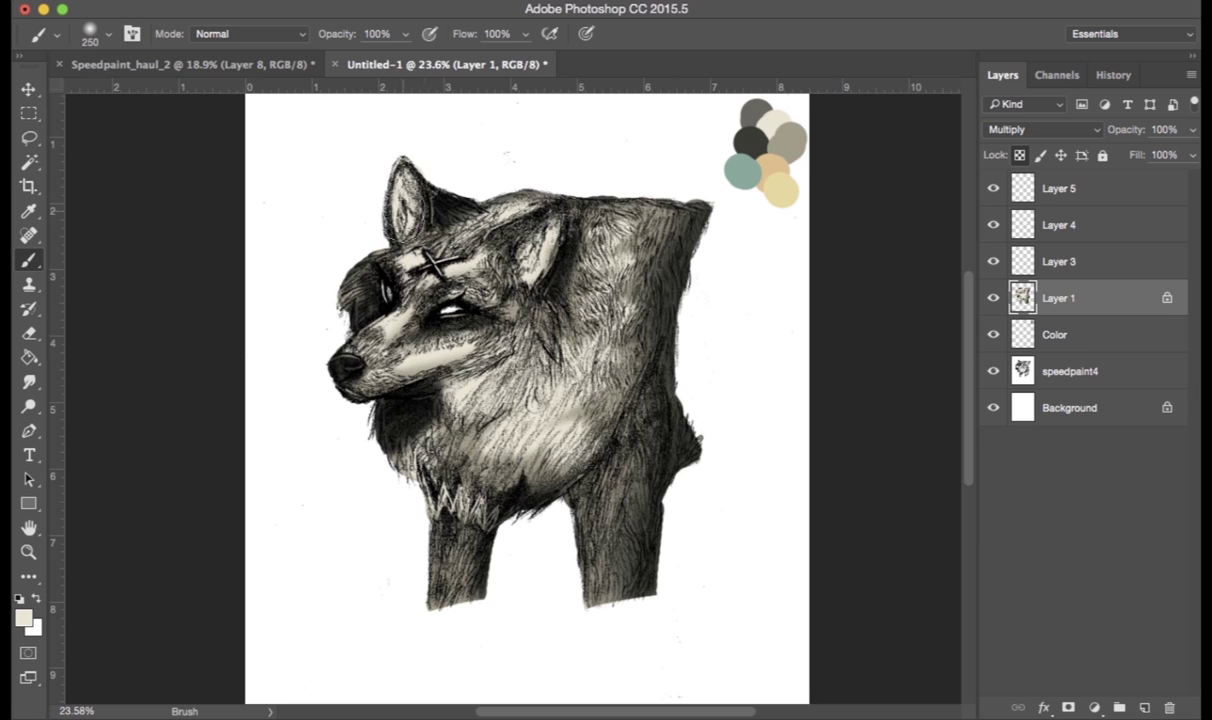
- Sample the teal palette colour and paint the wolf's eyes on Layer 3 with a 50 px brush
key(i)
click(741, 170)
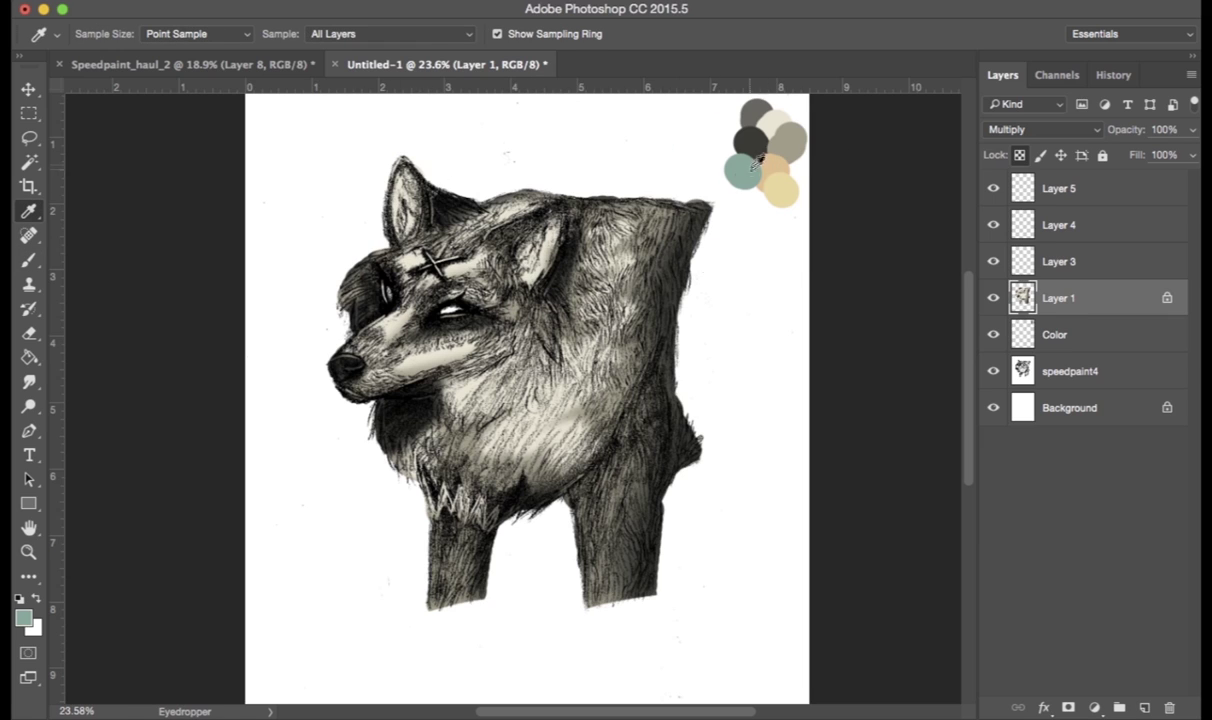
key(b)
click(1088, 257)
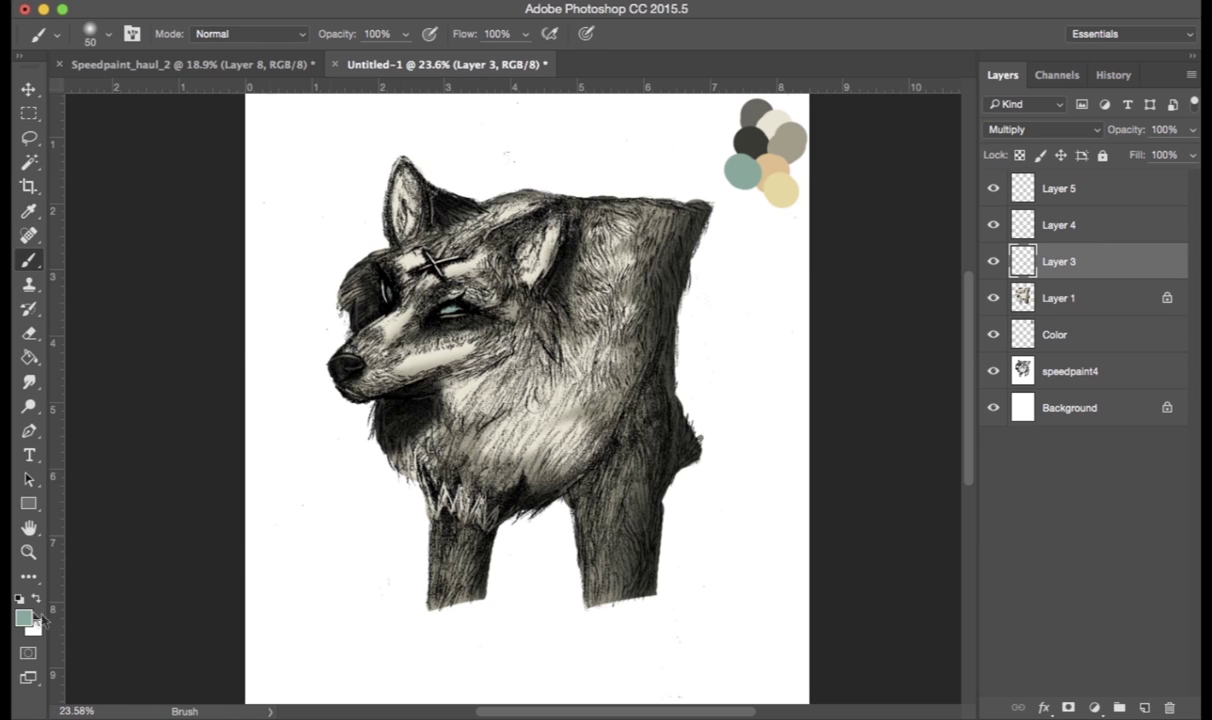
drag(428, 317, 520, 317)
- Lock Layer 3's transparent pixels and brighten the eye with the lighter teal #99d6c7
click(24, 618)
drag(625, 194, 647, 182)
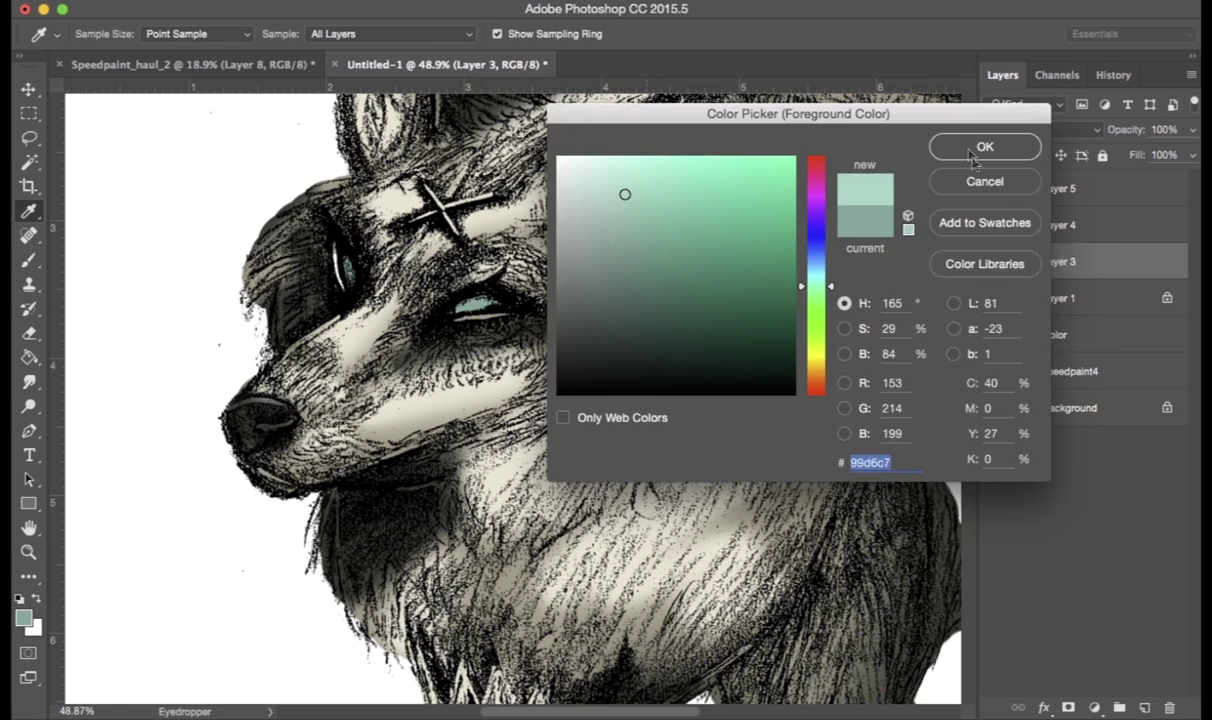
click(985, 147)
click(1020, 155)
drag(462, 304, 488, 299)
- Lighten the foreground teal in two stages to a near-white tint for the eye highlights
click(24, 618)
click(598, 176)
click(985, 147)
click(24, 618)
click(573, 161)
click(985, 147)
- Shift Layer 1's midtones with Color Balance, moving them toward cyan and setting magenta-green to -39
key(z)
drag(477, 411, 374, 411)
key(e)
key(alt+bracketleft)
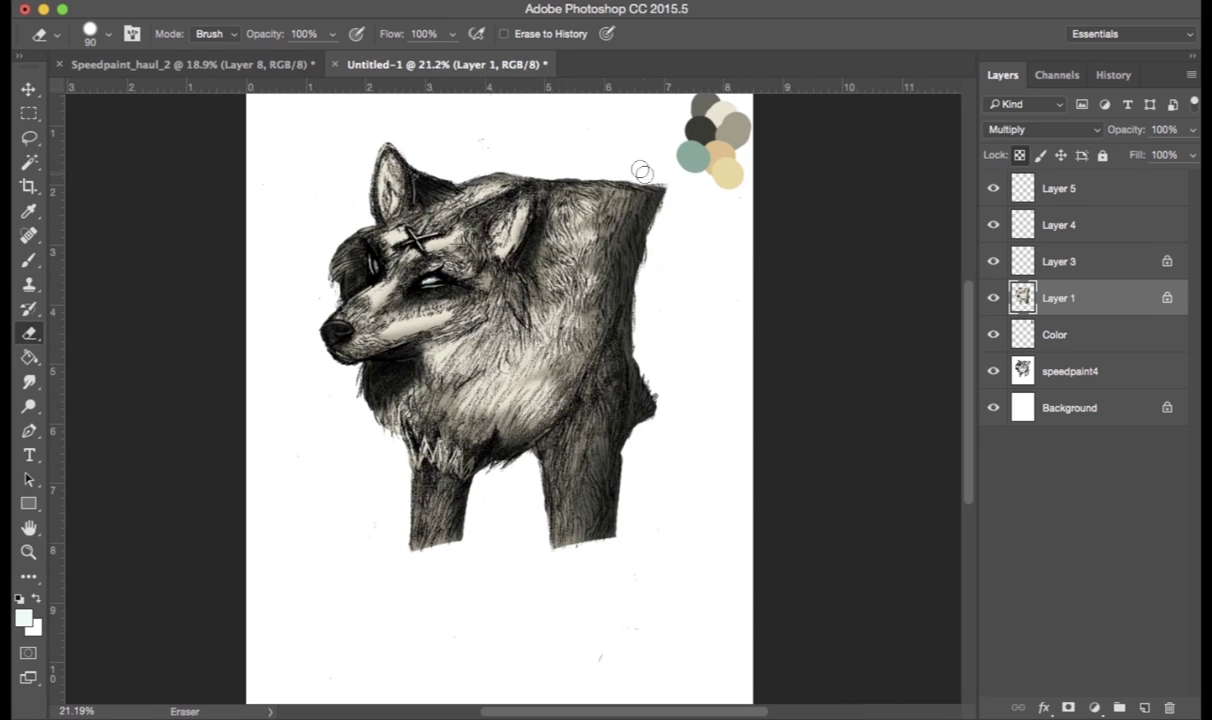
click(262, 0)
mouse_move(330, 35)
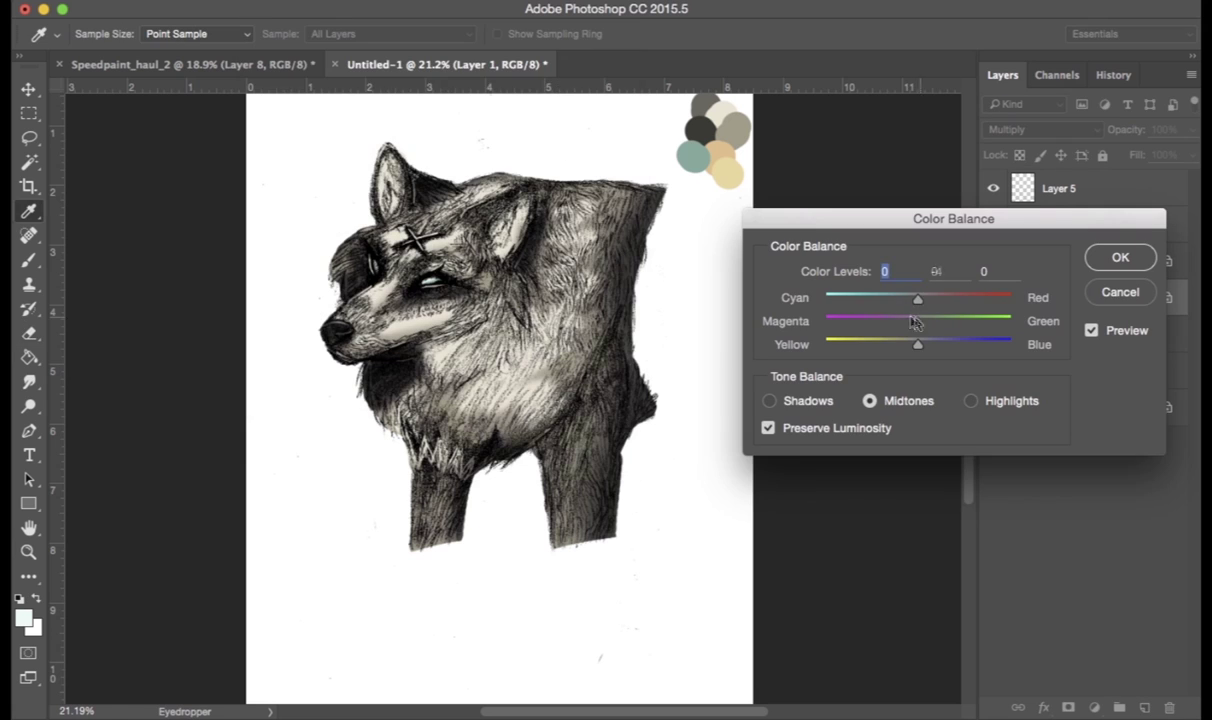
key(shift+Down)
drag(938, 344, 929, 344)
drag(873, 298, 860, 301)
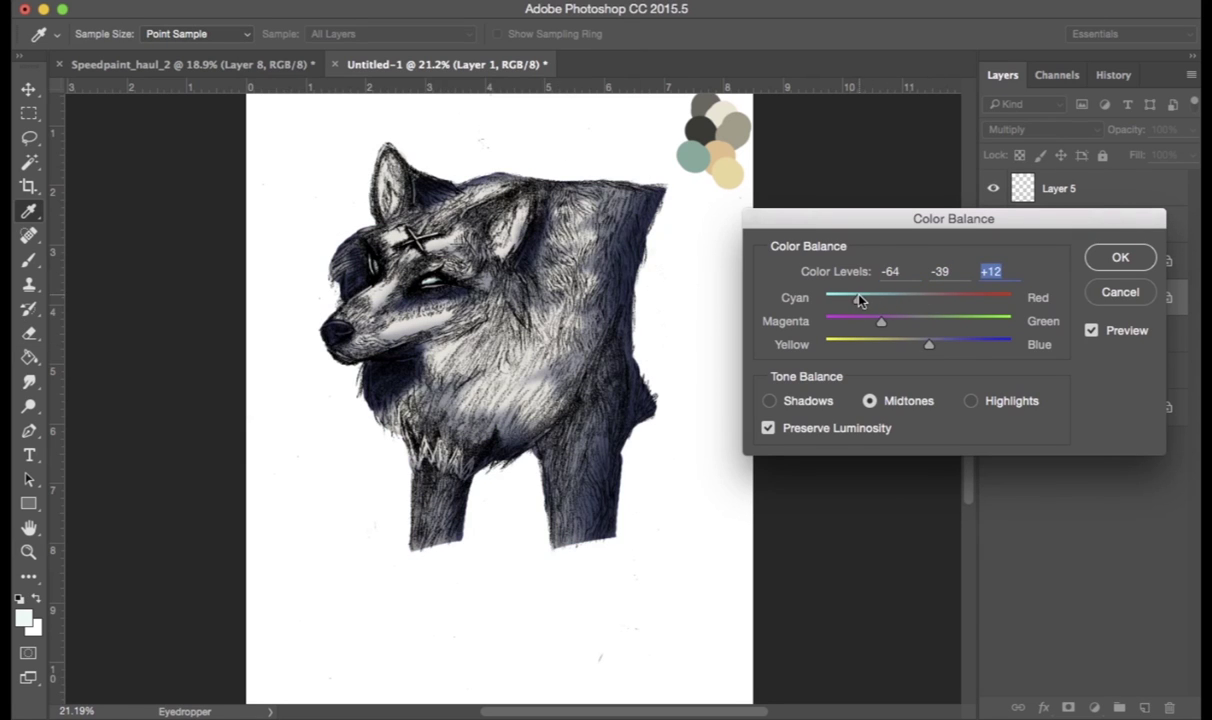
drag(929, 344, 916, 344)
drag(860, 299, 857, 302)
click(1104, 259)
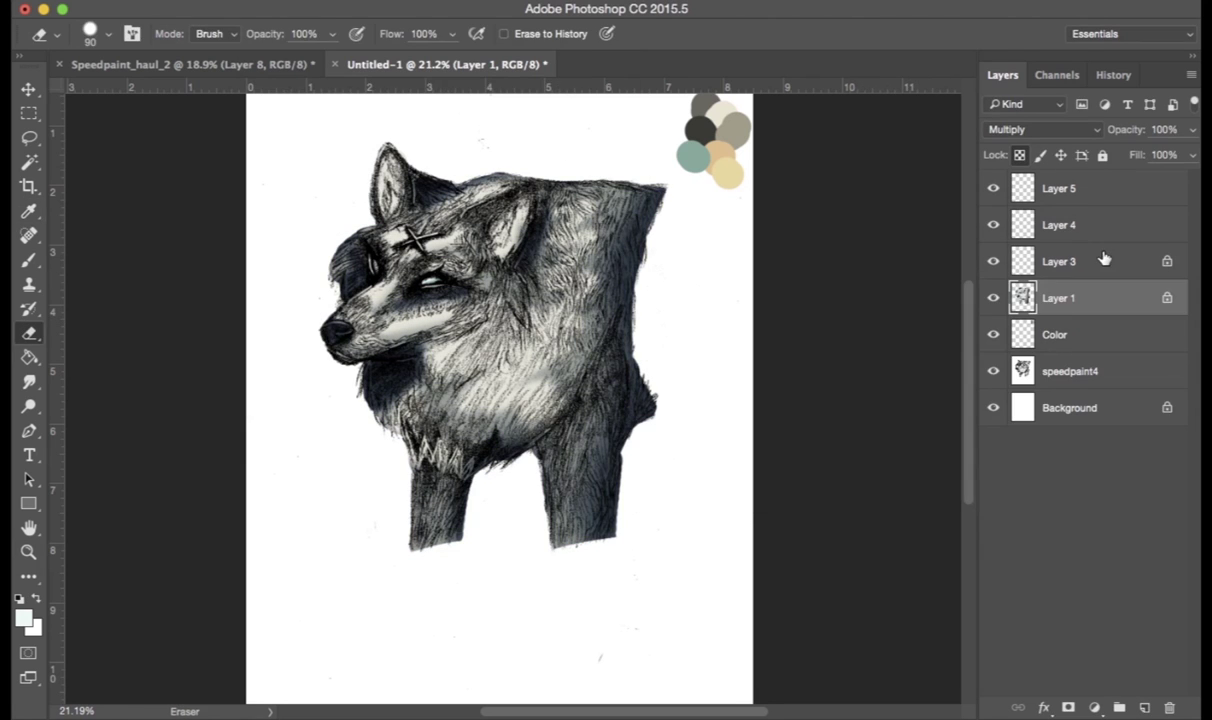
- Hide the Color layer and apply a filter to the colouring on Layer 1
key(super+space)
drag(643, 338, 655, 325)
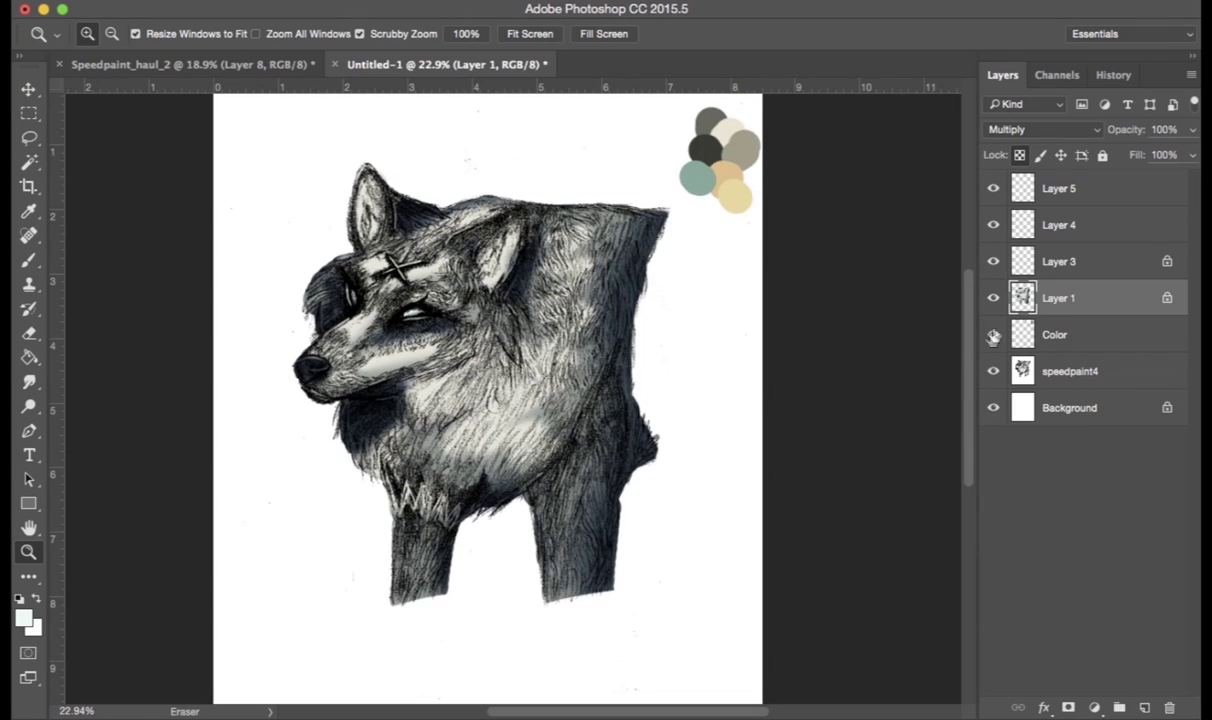
click(993, 336)
click(266, 1)
mouse_move(489, 2)
mouse_move(500, 207)
click(760, 276)
drag(796, 516, 843, 516)
key(Return)
- Paint thin pale highlights on the nose, lower jaw and chest fur tips with a 4 px brush
mouse_move(719, 462)
mouse_down()
mouse_move(647, 510)
mouse_move(666, 492)
mouse_up()
drag(367, 347, 440, 318)
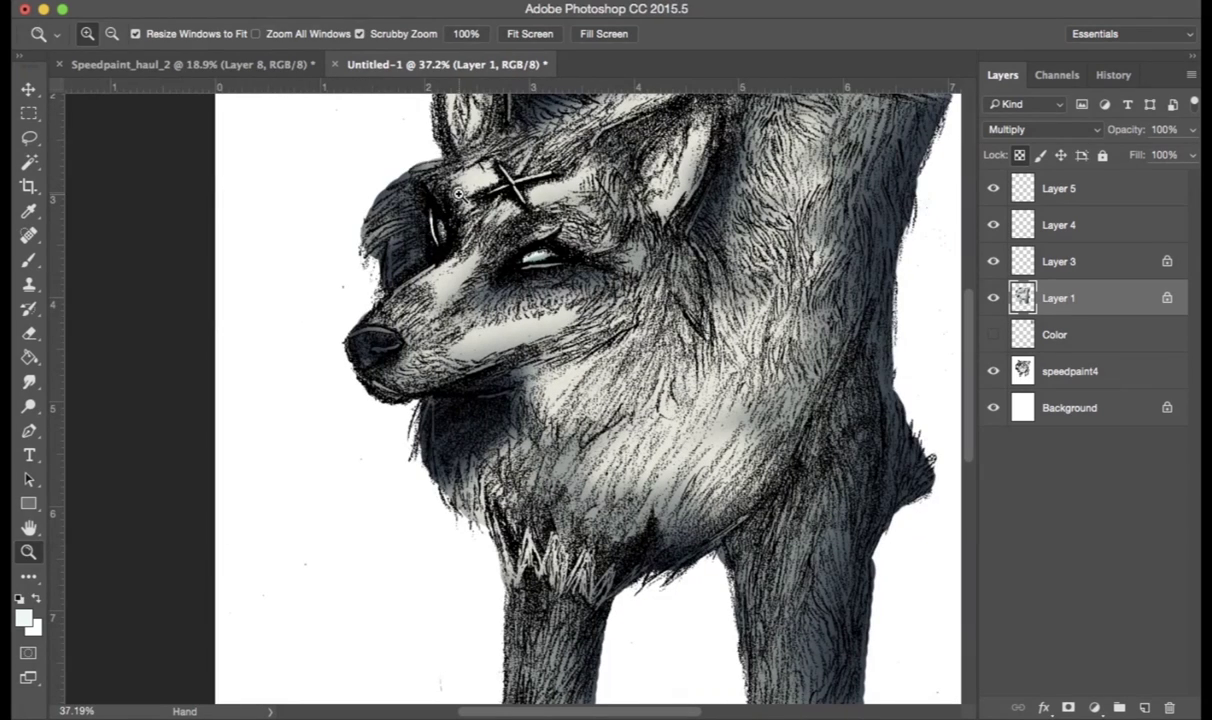
click(108, 34)
drag(68, 84, 45, 84)
click(780, 35)
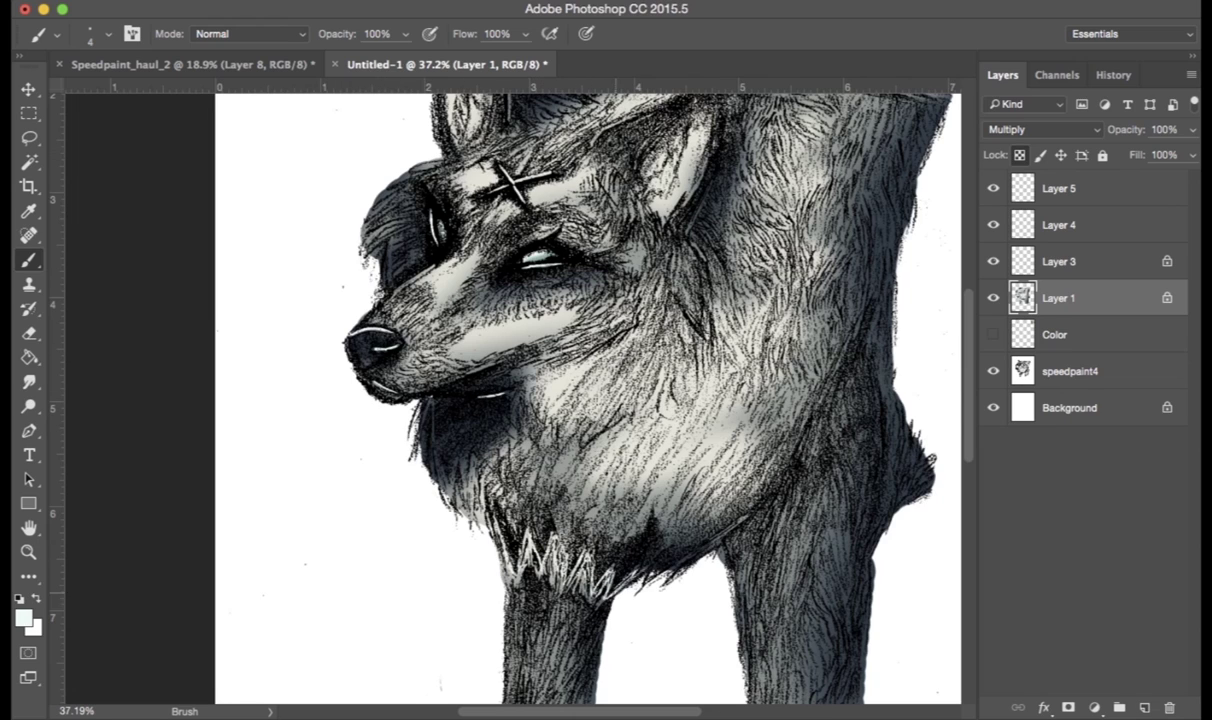
key(super+space)
mouse_move(805, 520)
mouse_down()
mouse_move(690, 500)
mouse_move(715, 480)
mouse_up()
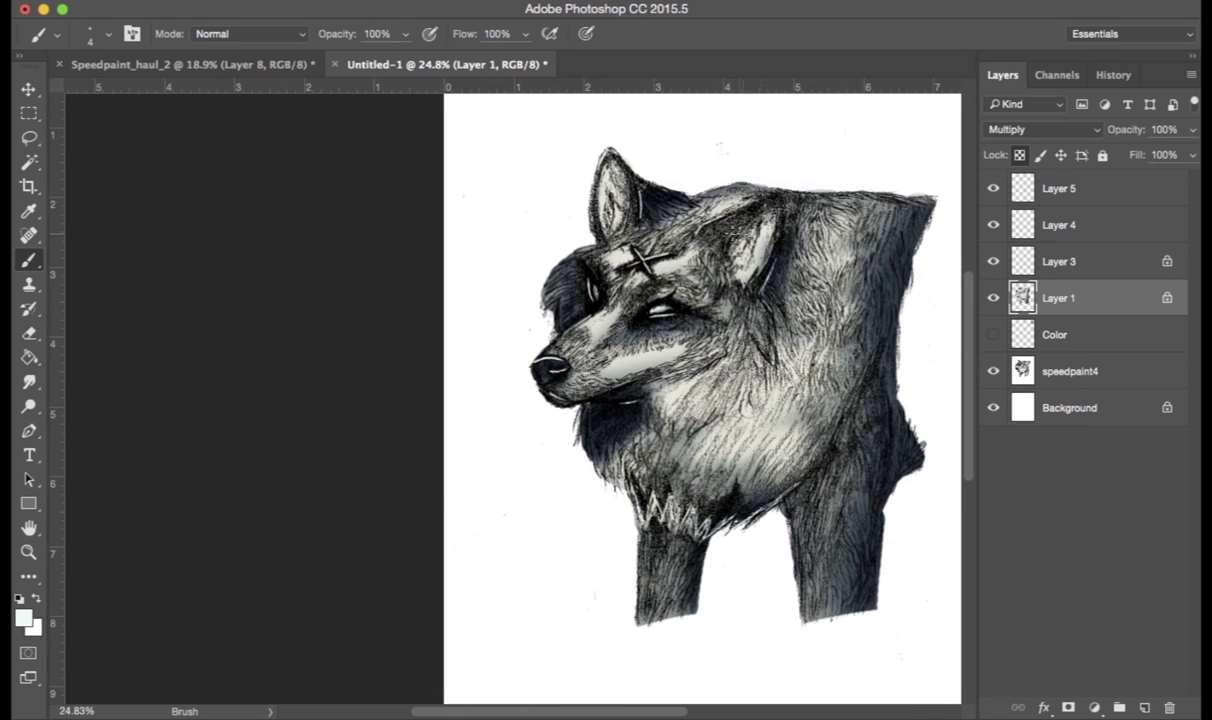
- Enlarge the brush to 50 px and paint the insides of both ears in the pale tint
key(bracketright)
key(bracketright)
key(bracketright)
key(bracketright)
key(bracketright)
key(bracketright)
key(bracketright)
key(bracketright)
key(bracketright)
key(bracketright)
drag(768, 224, 747, 270)
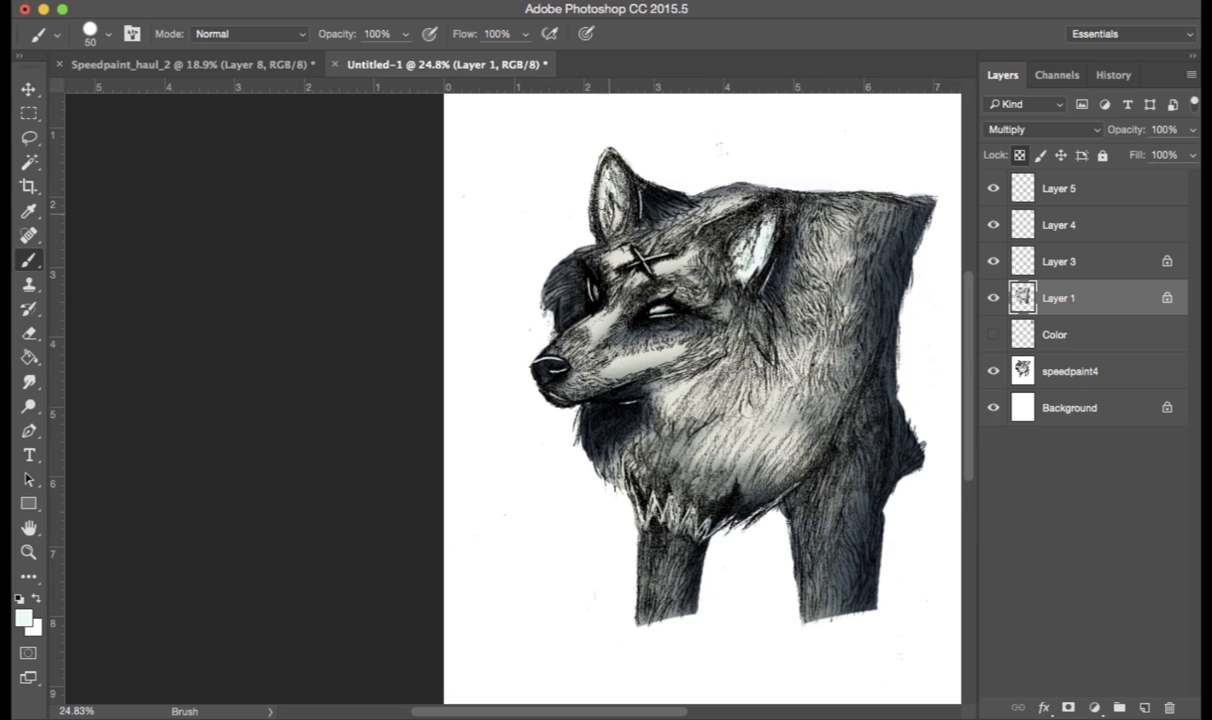
drag(613, 194, 620, 157)
- Delete the Color, Layer 4 and Layer 5 layers
key(a)
key(super+space)
mouse_move(935, 388)
mouse_down()
mouse_move(730, 395)
mouse_move(925, 390)
mouse_up()
key(super+0)
click(1085, 372)
key(b)
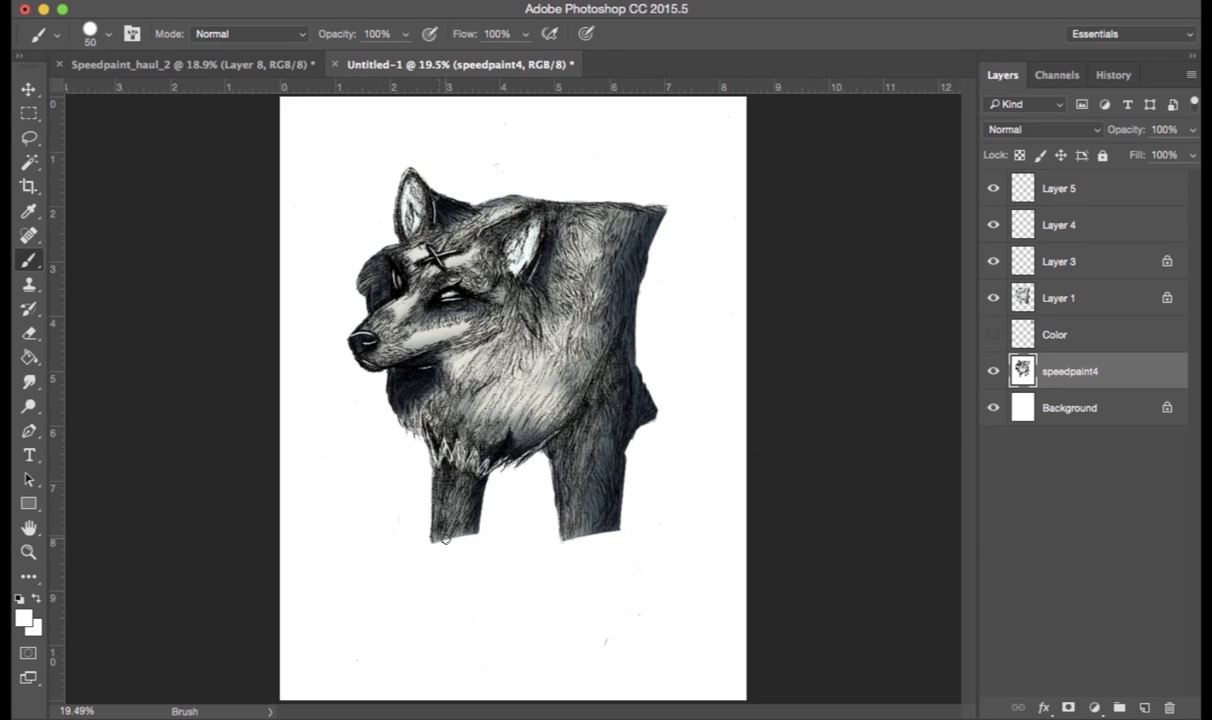
click(1085, 334)
key(Delete)
click(1098, 225)
click(1102, 190)
key(Delete)
key(Delete)
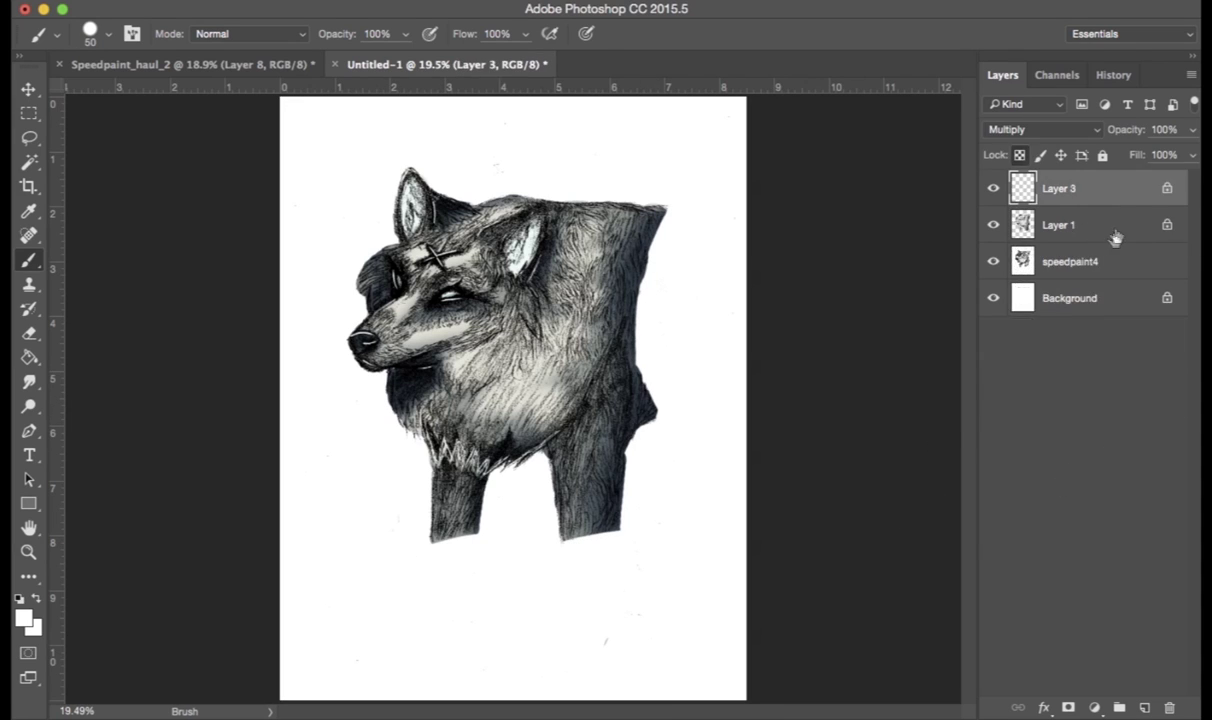
- Merge Layer 3, Layer 1 and speedpaint4 into a single layer
shift+click(1092, 254)
right_click(1054, 234)
click(855, 541)
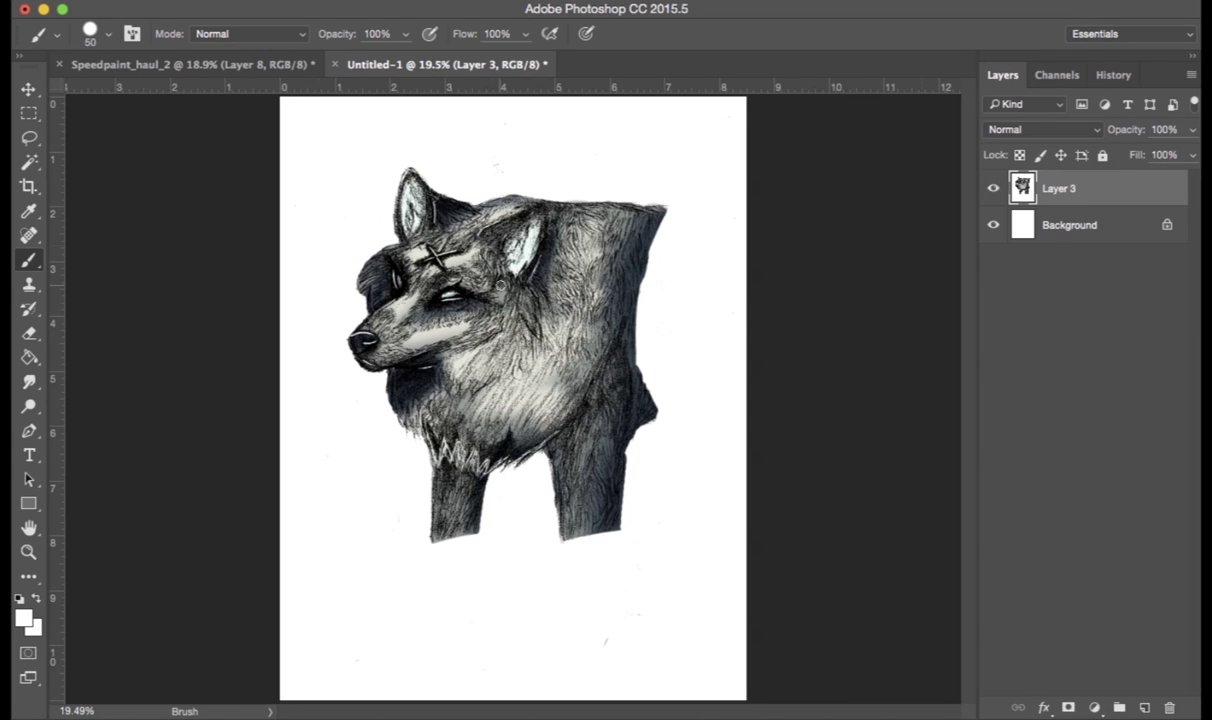
- Remove the white area around the wolf with the Magic Wand and hide the Background layer
click(30, 163)
click(326, 211)
key(Delete)
click(993, 226)
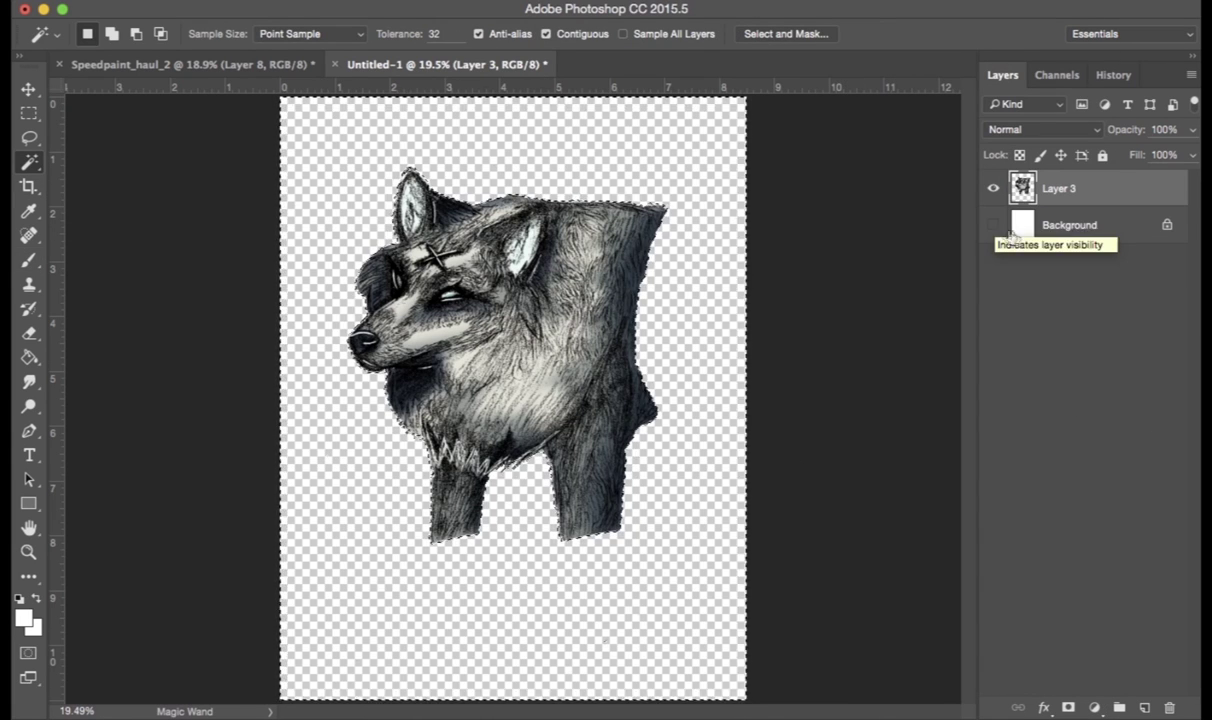
- Add an empty layer beneath the wolf, clear the selection and switch to the Elliptical Marquee tool
ctrl+click(1145, 707)
key(ctrl+d)
key(m)
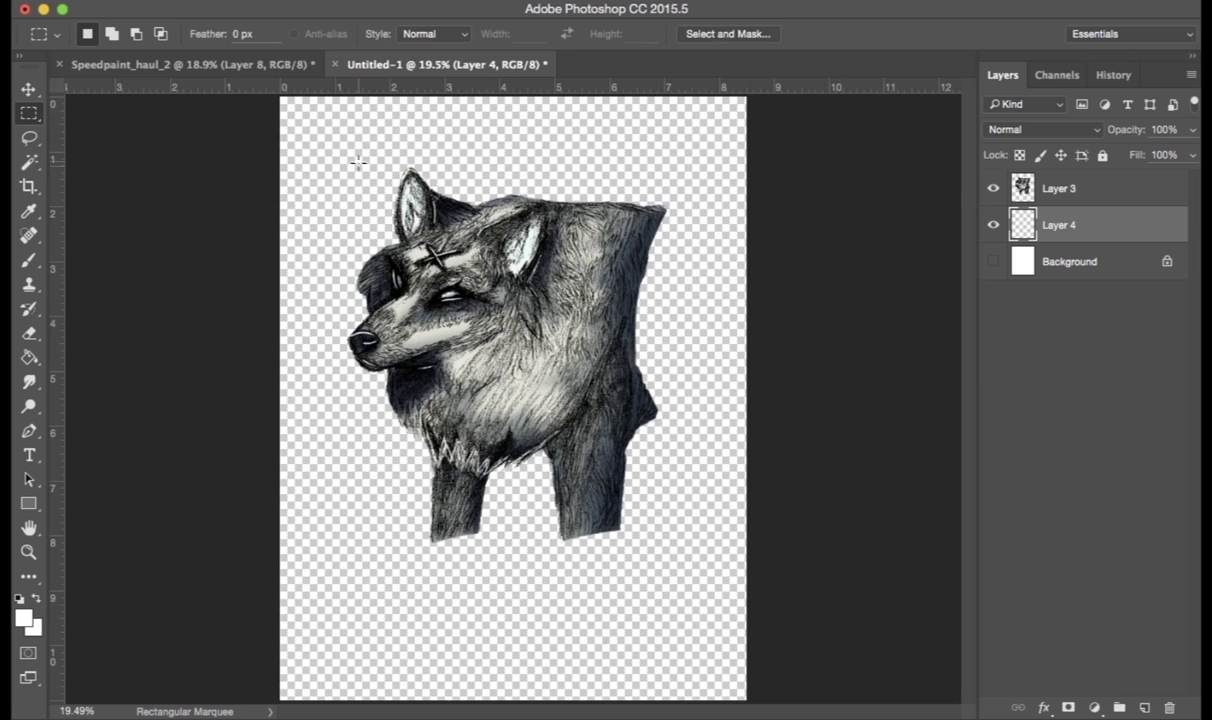
right_click(41, 115)
click(120, 131)
drag(339, 158, 815, 655)
mouse_move(329, 149)
mouse_down()
mouse_move(641, 398)
mouse_move(621, 481)
mouse_up()
click(31, 92)
click(610, 350)
click(750, 257)
click(31, 138)
click(735, 370)
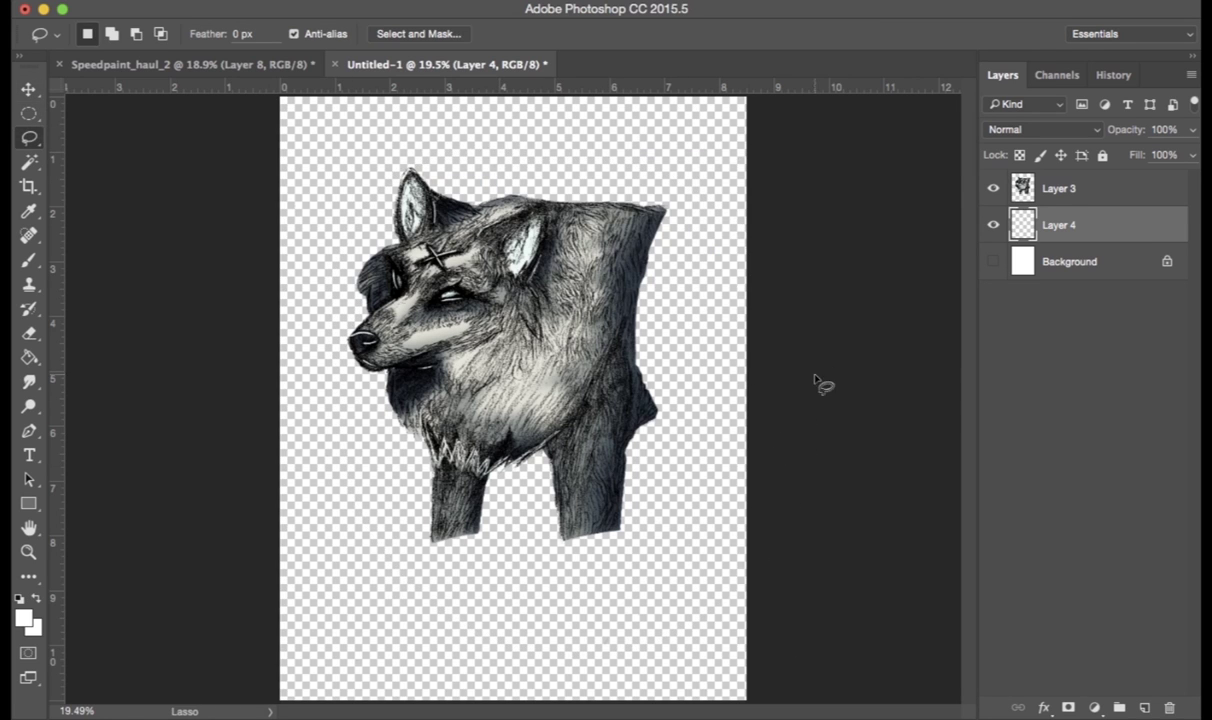
- Draw a nearly circular selection around the wolf, about 7.2 by 7 ruler units
click(32, 116)
drag(285, 142, 706, 526)
key(v)
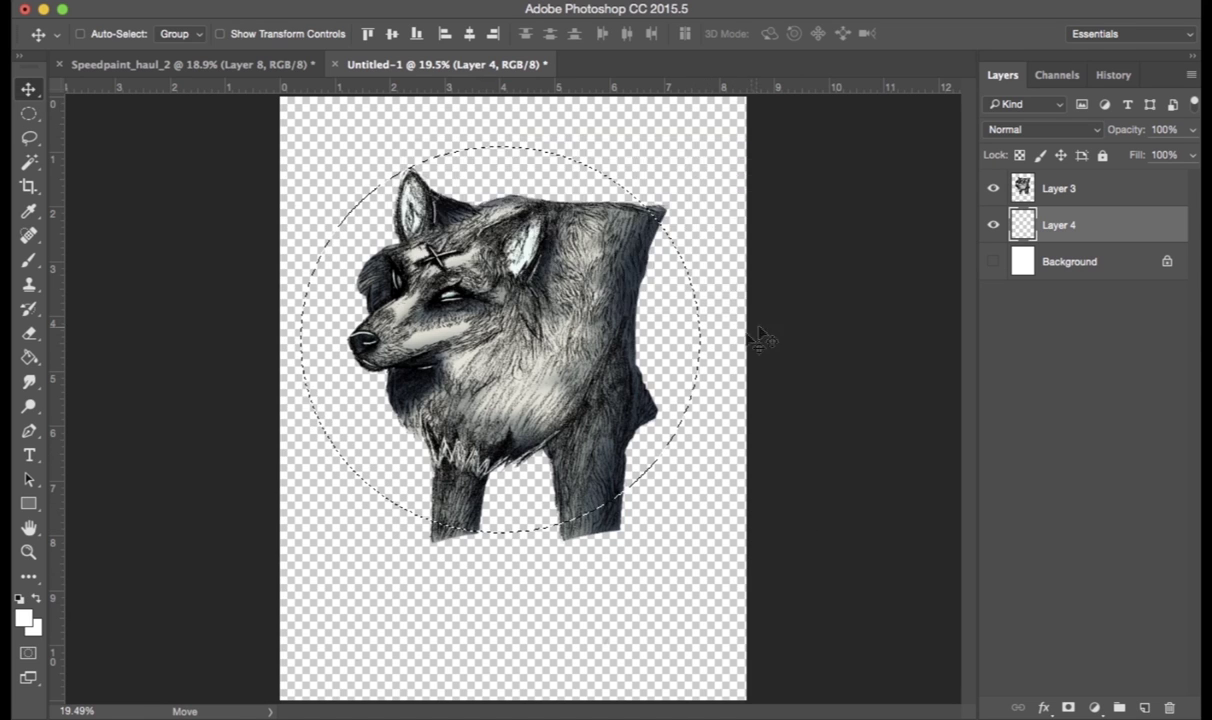
- Pick a light grey and fill the circular selection with it on Layer 4
click(23, 618)
click(562, 177)
click(985, 146)
click(28, 260)
drag(664, 444, 581, 487)
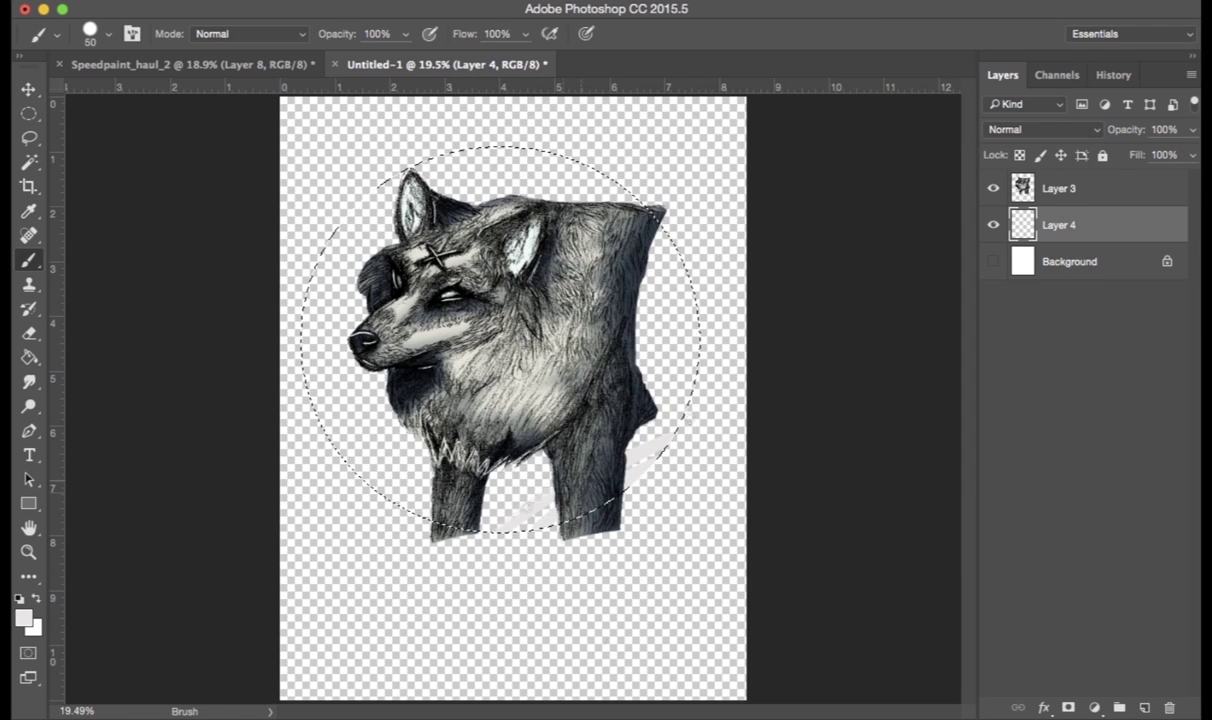
click(29, 357)
click(385, 450)
- Darken the rim of the grey circle with a 600 px Burn tool at 20% exposure, range Midtones
click(28, 260)
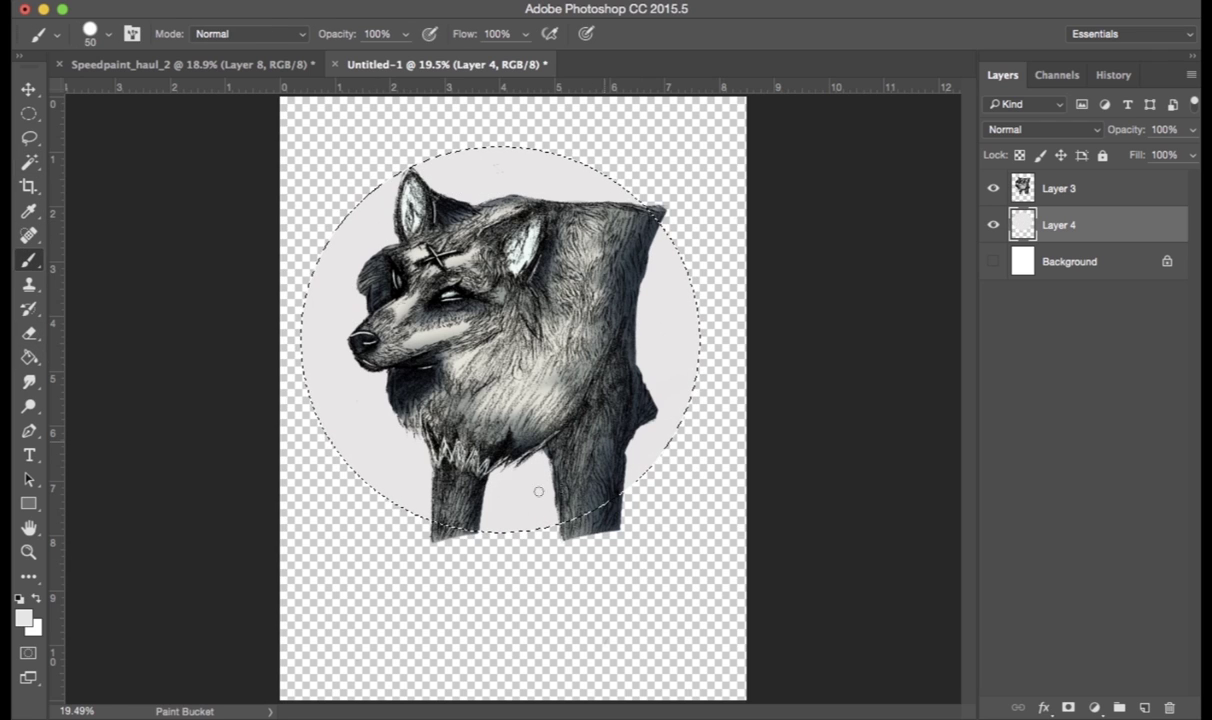
right_click(29, 406)
click(90, 419)
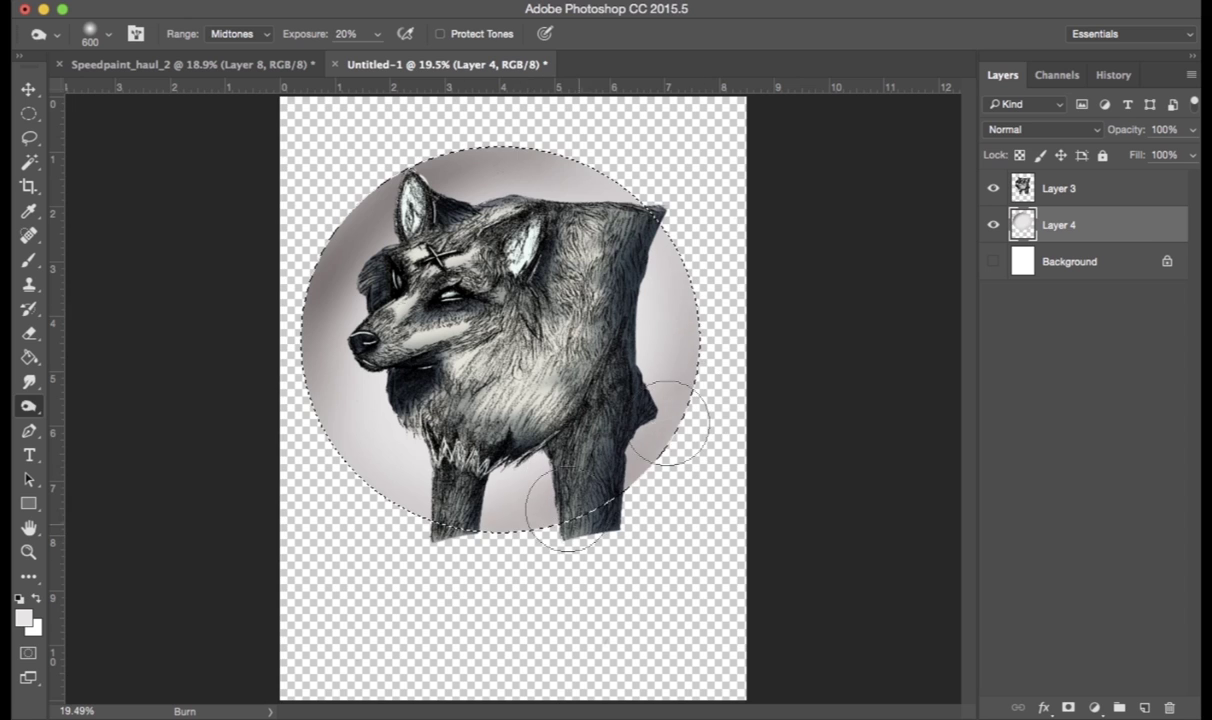
- Sample the dark blue-grey fur colour and paint a stroke on Layer 3 from the rear tuft to the circle's edge
click(1060, 189)
click(29, 211)
click(642, 360)
click(28, 260)
drag(654, 415, 685, 404)
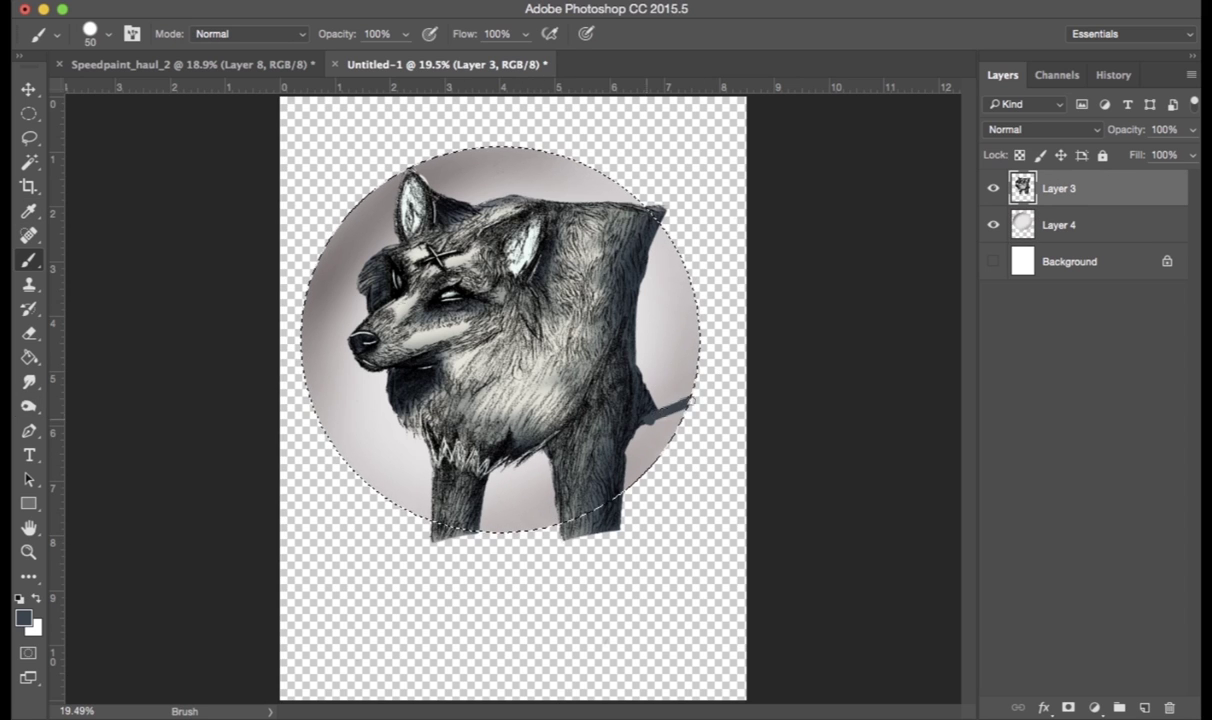
- Fill in the wolf's hindquarters with dark blue-grey on a new layer above Layer 3 and set its blend mode to Multiply
key(ctrl+shift+alt+n)
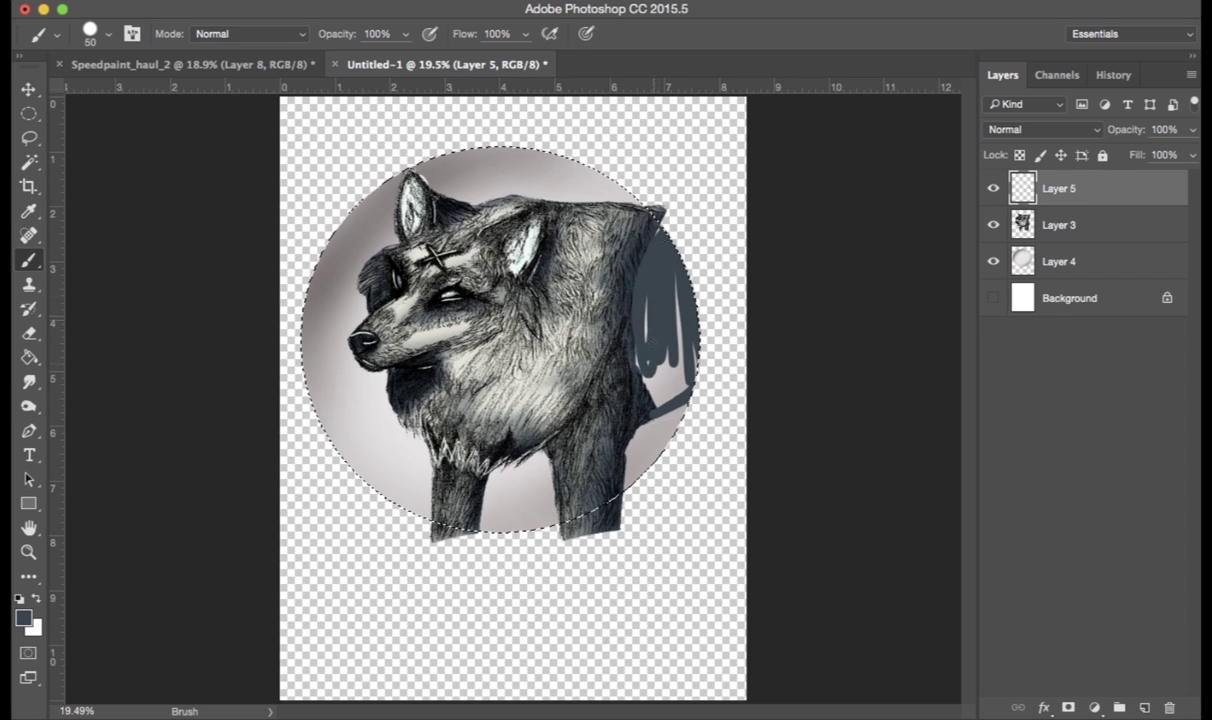
click(1040, 129)
click(1015, 184)
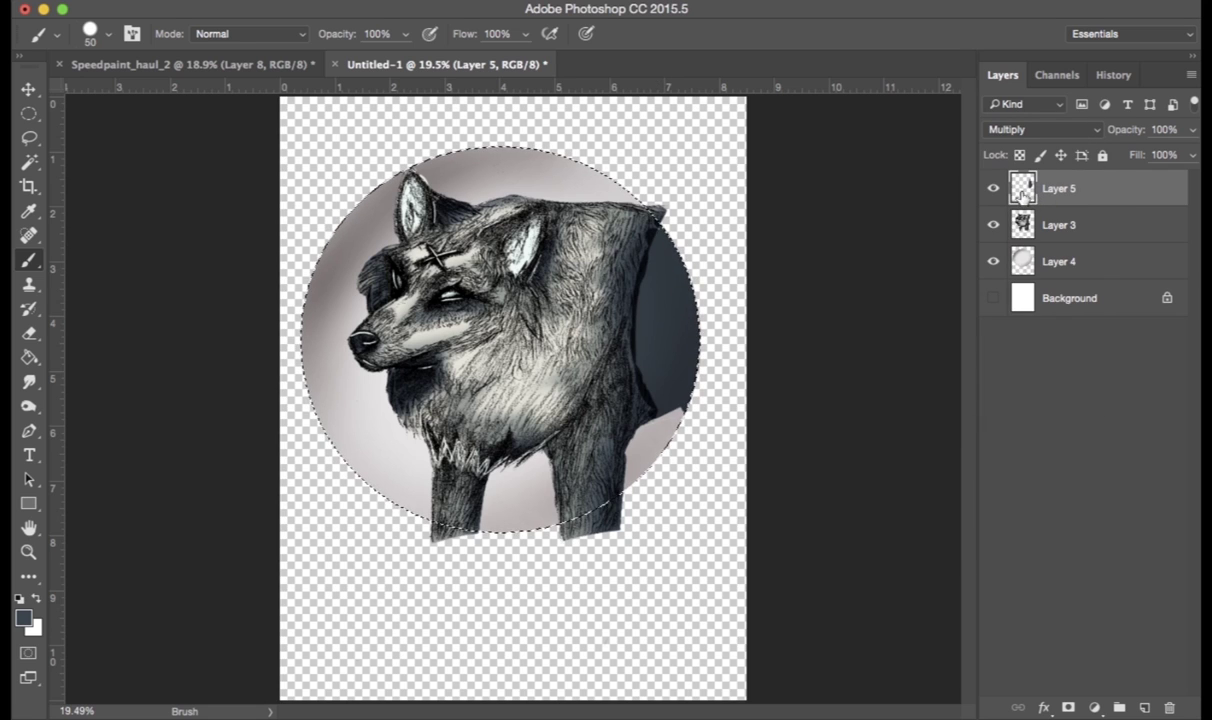
key(e)
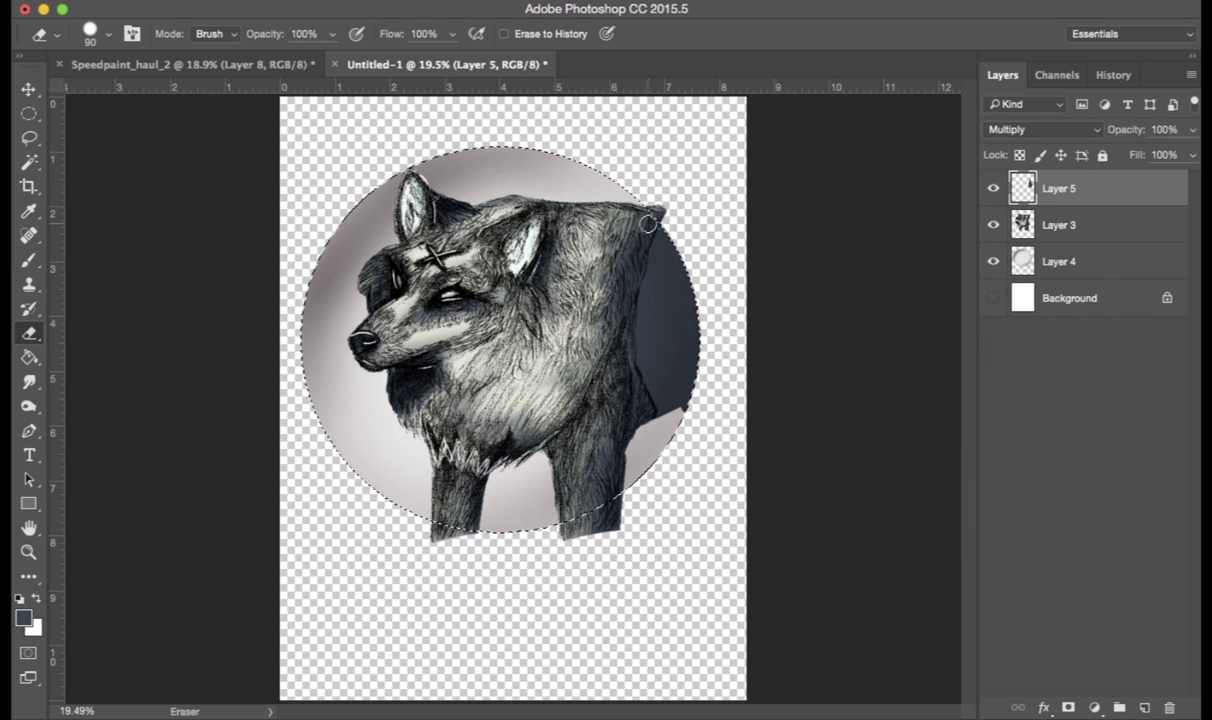
- Draw thin black fur strokes over the hindquarters on Layer 3 with a 1 px brush
click(1060, 226)
click(24, 618)
click(562, 394)
click(1016, 150)
key(b)
click(108, 35)
click(703, 18)
key(bracketleft)
key(bracketleft)
key(bracketleft)
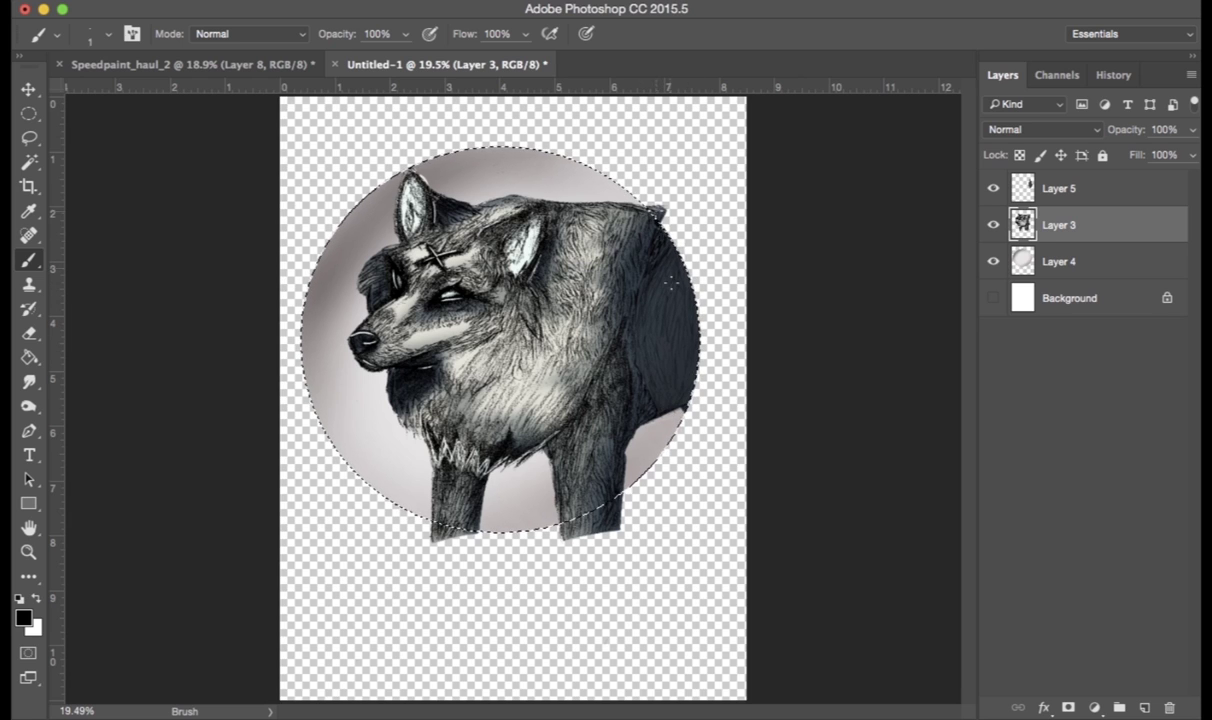
- Deselect the circle and outline the wolf in white with a 35 px brush on a new layer directly above Layer 4
key(ctrl+d)
key(l)
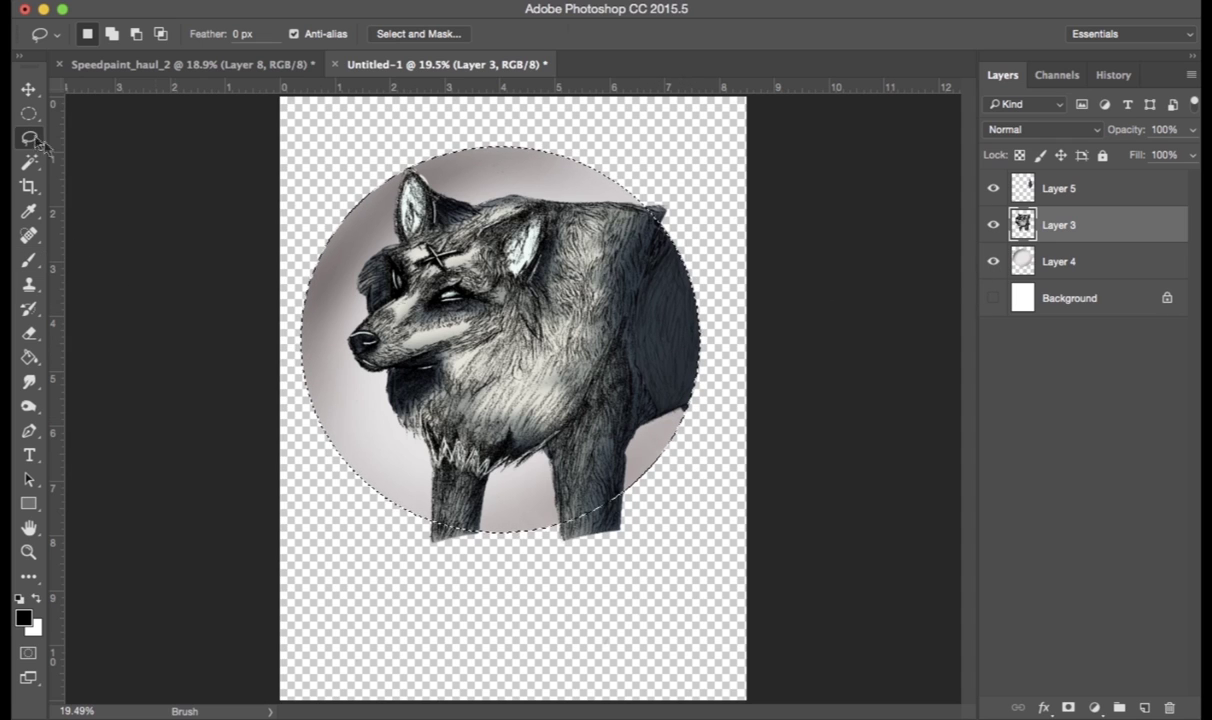
click(1144, 708)
drag(1116, 234, 1110, 313)
click(24, 618)
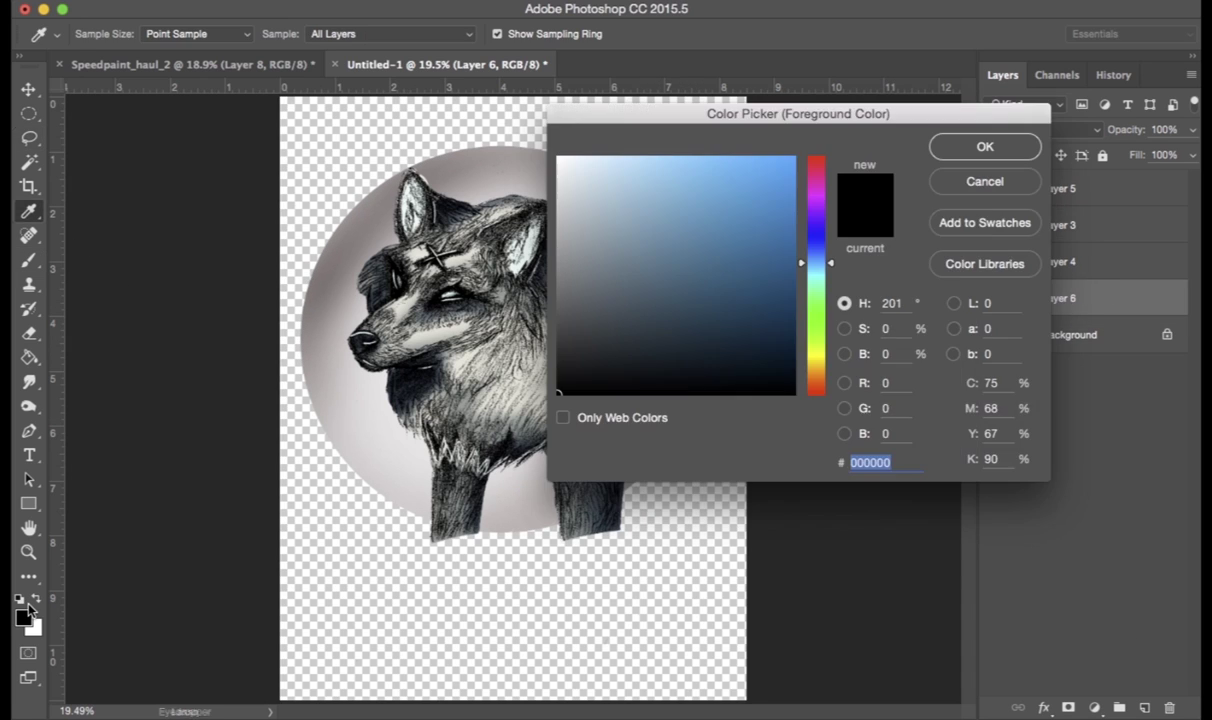
click(985, 181)
key(x)
key(b)
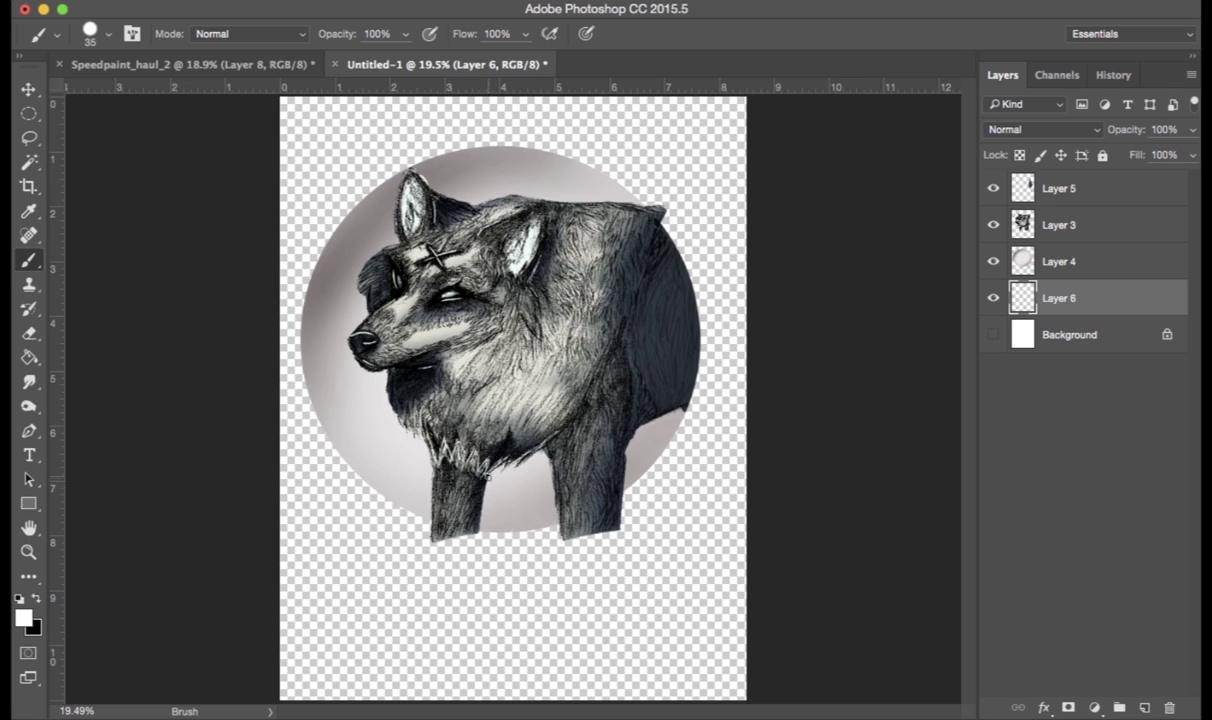
key(ctrl+bracketright)
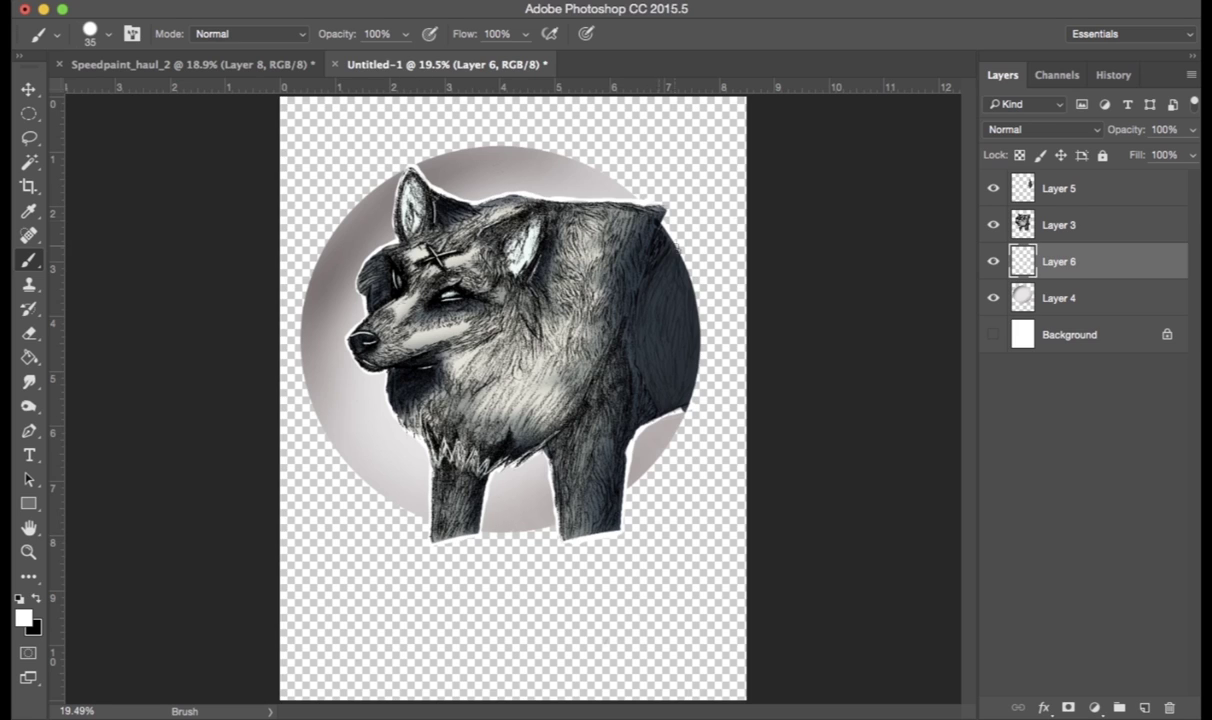
key(e)
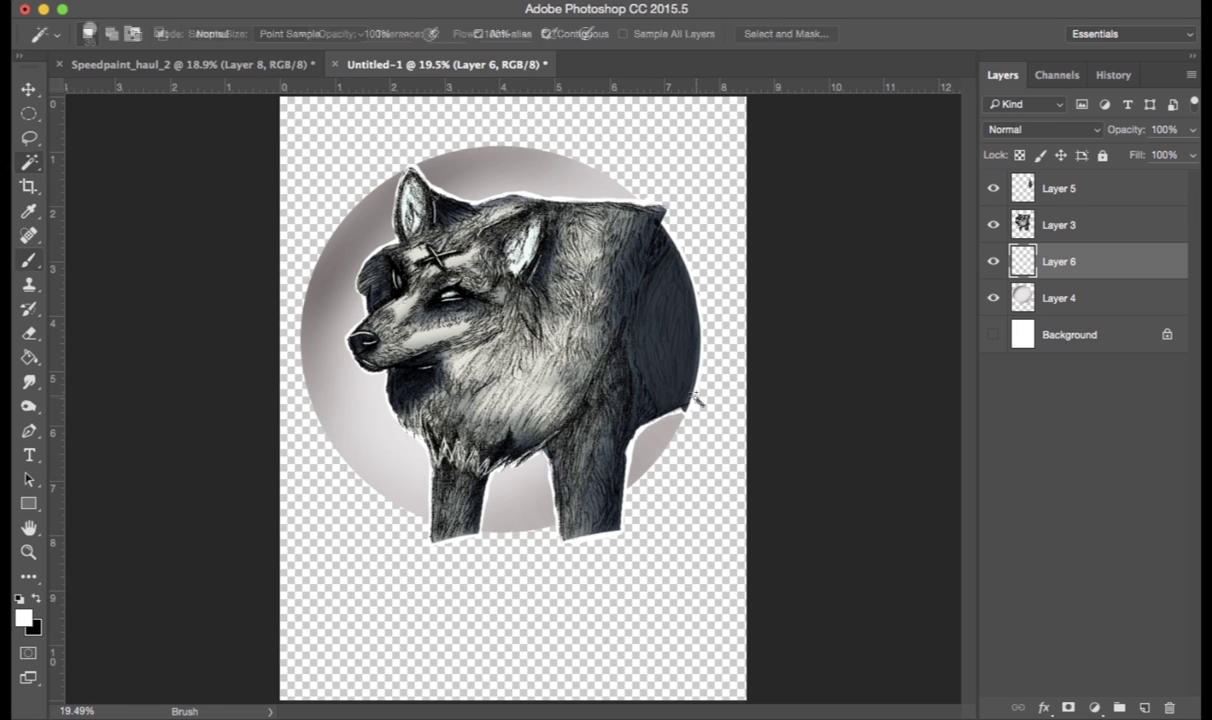
click(996, 335)
click(996, 335)
key(z)
- Sample the circle's rim on Layer 4 and pick a darker neutral grey as the foreground colour
click(1060, 298)
key(i)
click(328, 306)
click(24, 618)
click(560, 293)
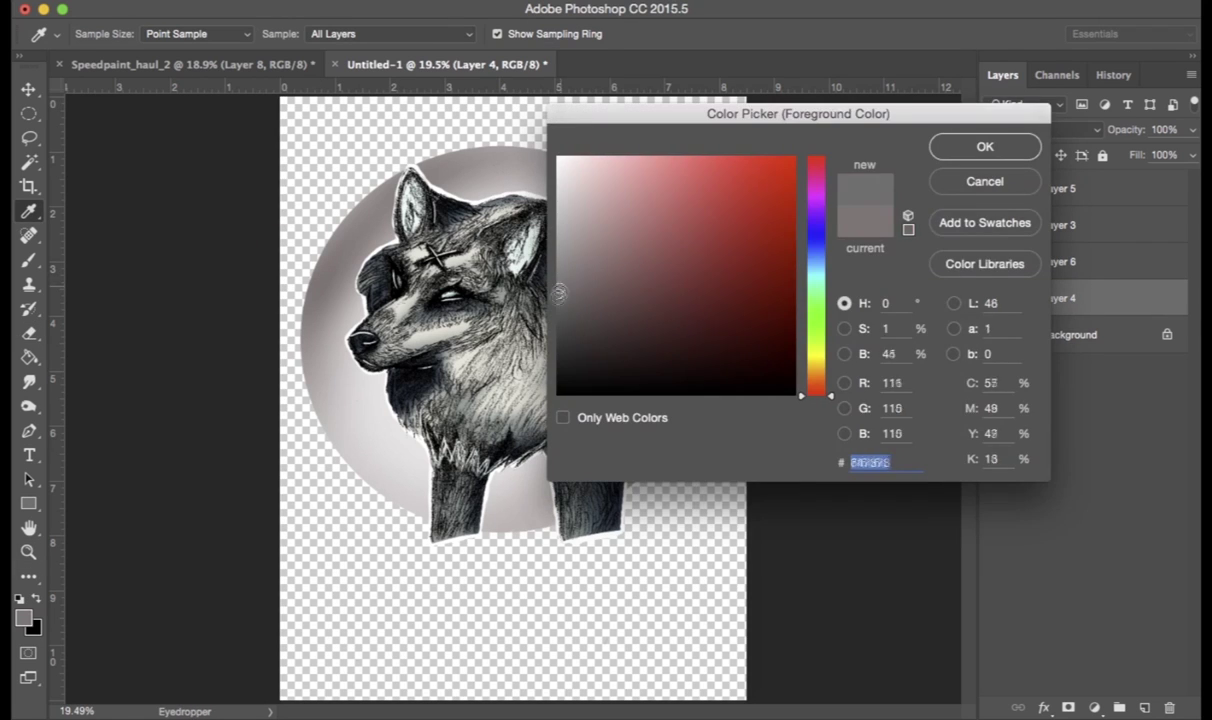
key(Return)
- Lock Layer 4's transparent pixels and paint the circle's rim dark grey with a soft 700 px brush
key(b)
key(])
key(])
key(])
key(])
key(])
key(])
key(])
key(])
key(])
key(])
key(])
key(])
mouse_move(305, 462)
mouse_down()
mouse_move(443, 567)
mouse_move(330, 140)
mouse_up()
key(super+z)
click(1020, 155)
mouse_move(321, 214)
mouse_down()
mouse_move(552, 161)
mouse_move(437, 528)
mouse_up()
key(i)
key(b)
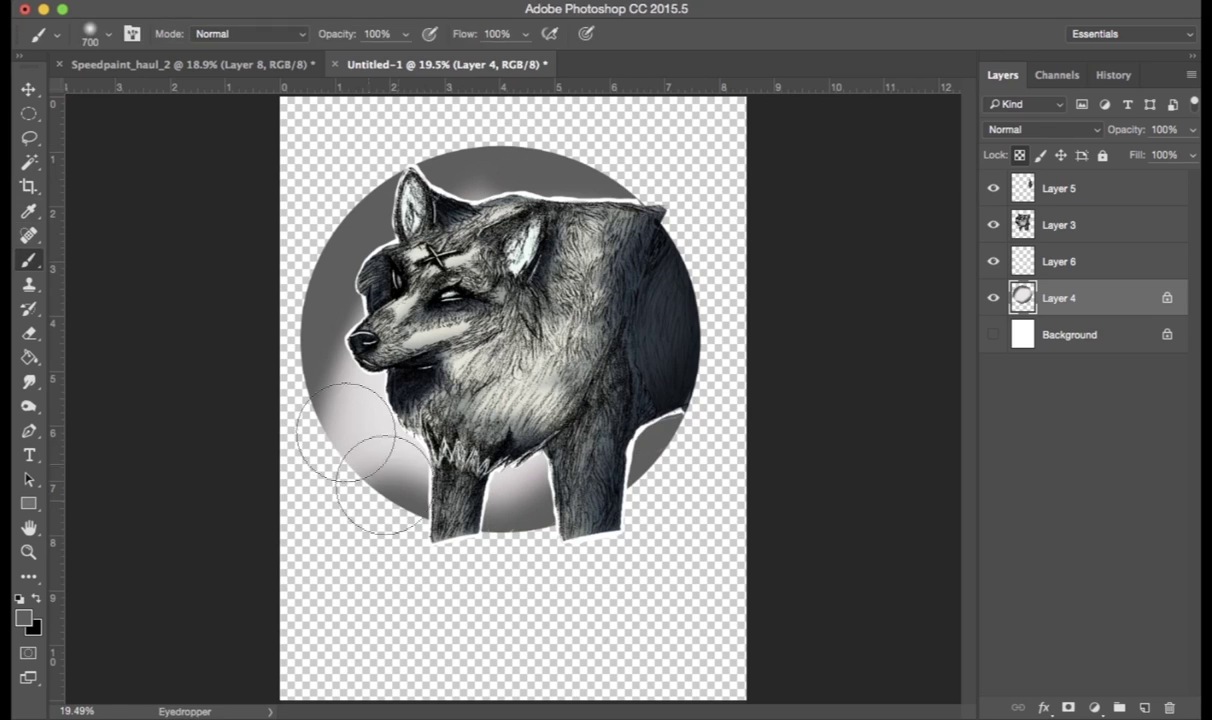
- Finish the dark rim at the circle's lower edge and paint a sampled light grey glow around the wolf
drag(340, 430, 399, 530)
key(i)
click(385, 416)
key(b)
mouse_move(458, 436)
mouse_down()
mouse_move(526, 205)
mouse_move(651, 385)
mouse_move(419, 468)
mouse_move(501, 190)
mouse_move(656, 365)
mouse_move(604, 235)
mouse_up()
key(o)
- Dot small light blue stars over the circle on Layer 4 with a soft 70 px brush
key(i)
click(352, 432)
key(b)
key([)
key([)
key([)
key([)
key([)
key([)
key([)
key([)
key([)
click(24, 618)
click(815, 262)
click(606, 166)
click(968, 146)
click(370, 431)
click(388, 475)
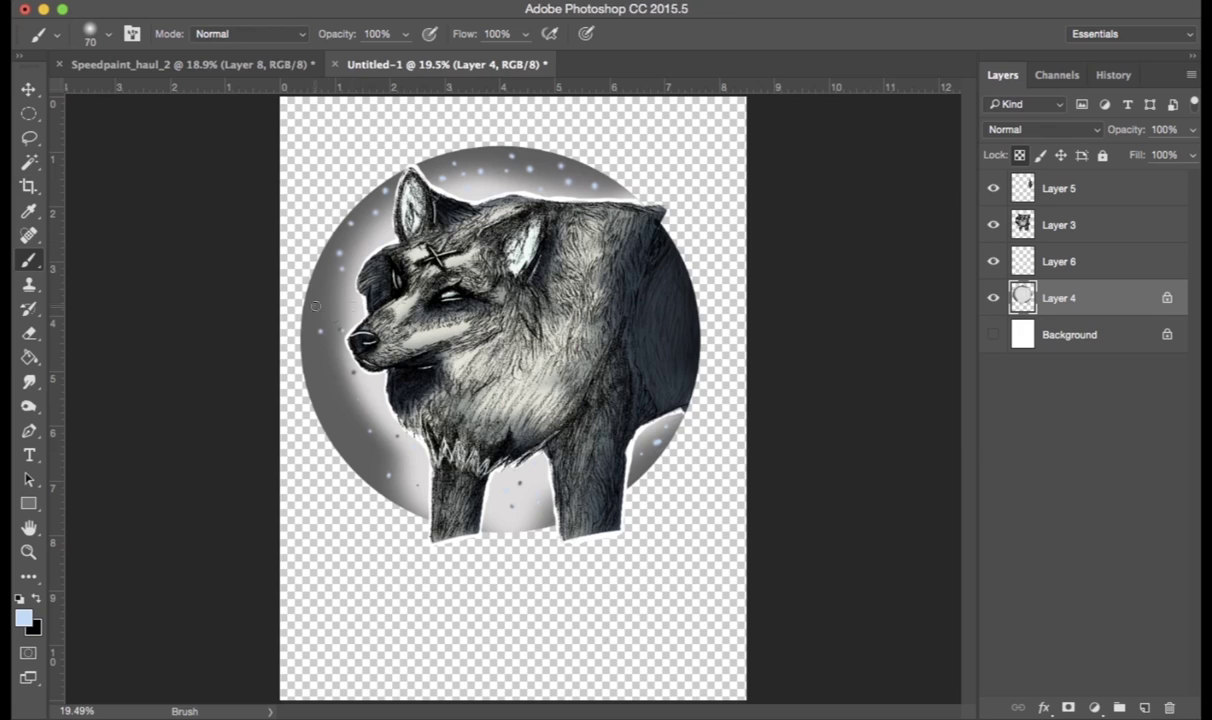
- Sample colours from the artwork and add more small dots behind the legs, including grey ones between the front legs
alt+click(545, 455)
alt+click(645, 470)
key(super+z)
click(657, 433)
click(530, 496)
click(513, 493)
click(493, 501)
- Delete the Background layer, add a new layer on top and make black the foreground colour
click(1062, 343)
key(Delete)
click(1146, 707)
key(x)
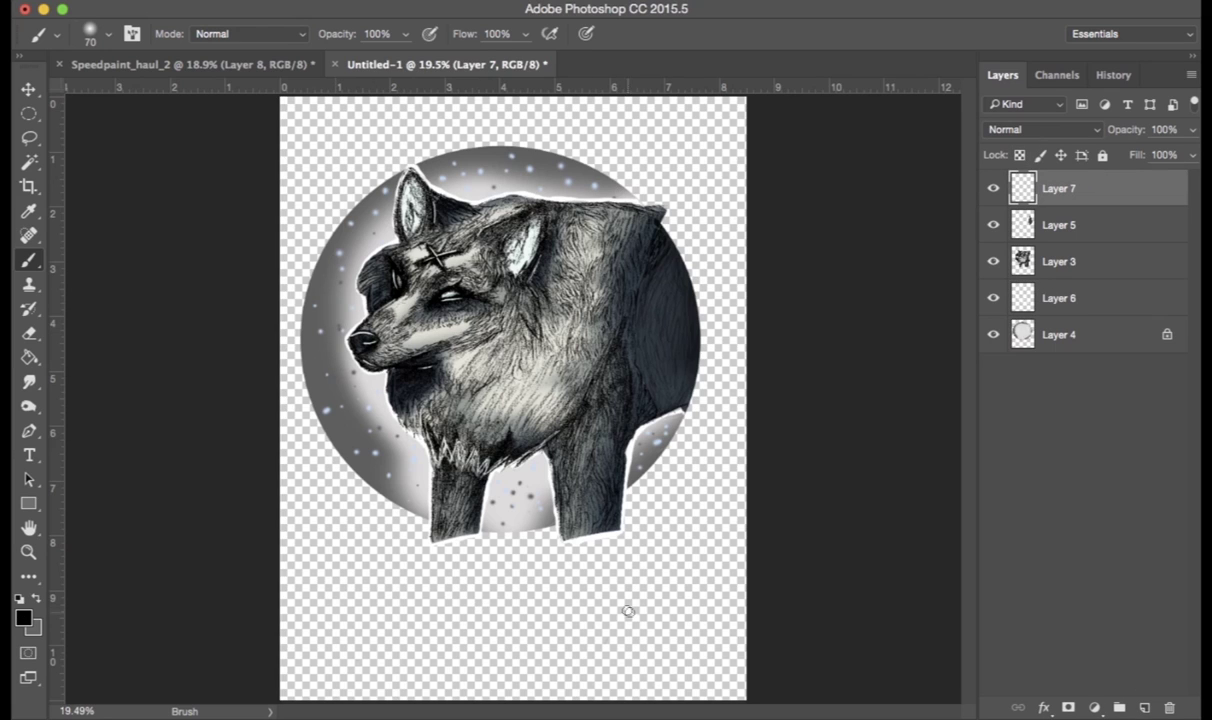
- Write a black signature on Layer 7 beside the circle's lower edge with a hard 20 px brush
key(super+z)
click(108, 34)
drag(627, 527, 654, 546)
click(110, 174)
click(757, 38)
key(super+z)
key([)
key([)
key([)
drag(656, 526, 676, 528)
mouse_move(668, 505)
mouse_down()
mouse_move(689, 502)
mouse_move(671, 540)
mouse_up()
key(super+z)
drag(676, 538, 722, 508)
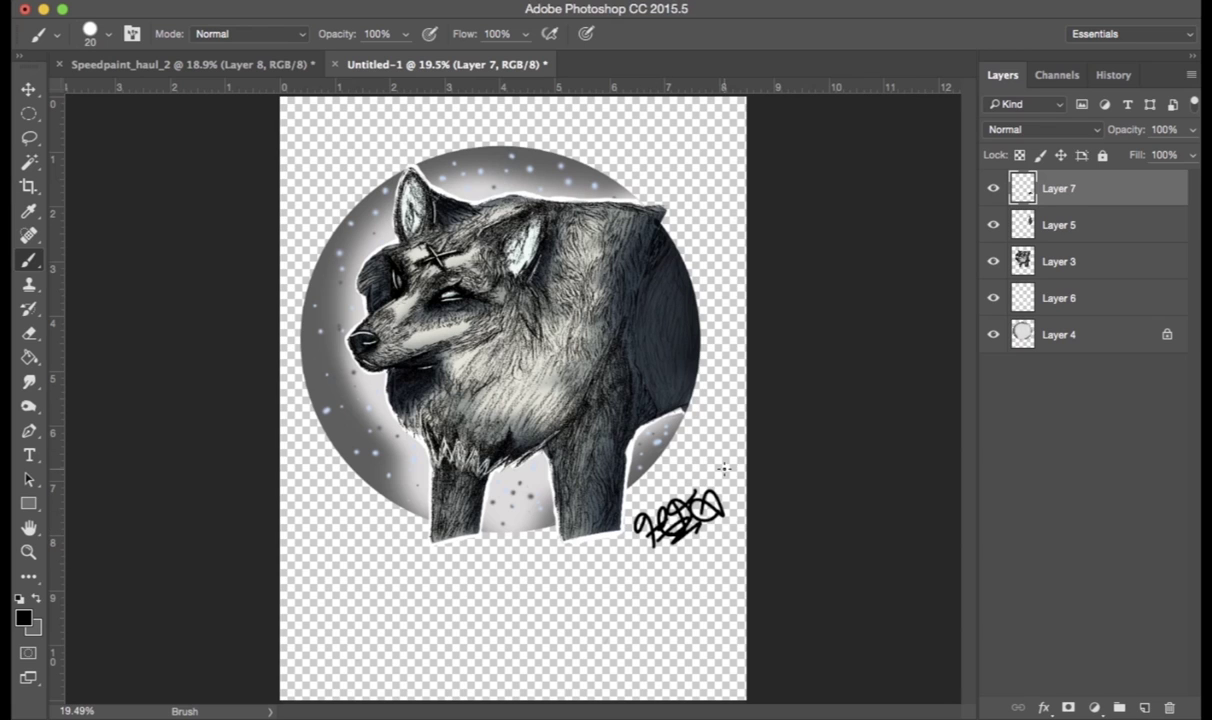
- Select the signature on Layer 7 and adjust its placement and shape with Free Transform
key(z)
click(28, 113)
mouse_move(613, 446)
mouse_down()
mouse_move(752, 600)
mouse_move(790, 617)
mouse_up()
key(v)
drag(674, 545, 662, 549)
key(super+t)
mouse_move(714, 491)
mouse_down()
mouse_move(740, 412)
mouse_move(733, 422)
mouse_up()
mouse_move(679, 539)
mouse_down()
mouse_move(657, 566)
mouse_move(669, 537)
mouse_up()
drag(746, 546, 735, 538)
drag(711, 517, 720, 512)
drag(618, 455, 631, 462)
key(Return)
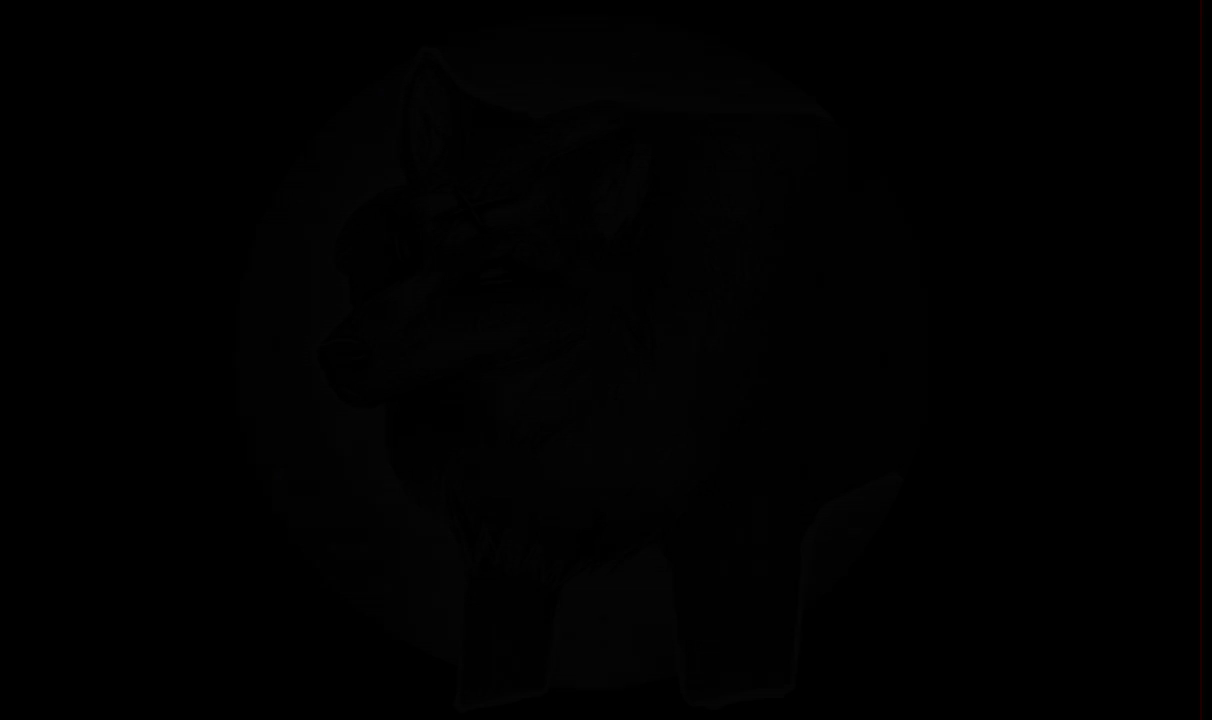